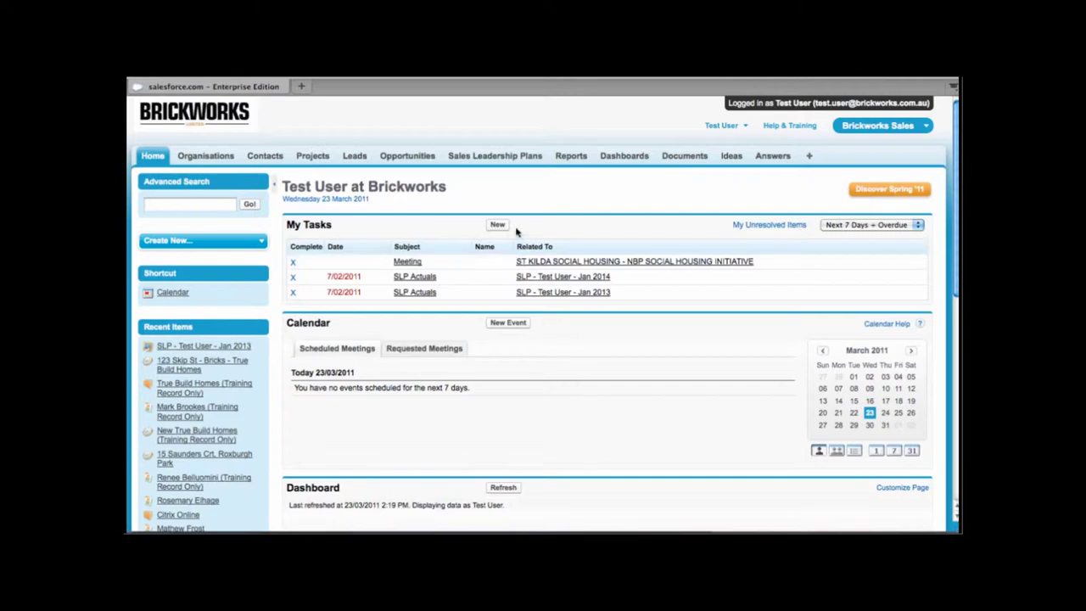
Step: Go to the Sales Leadership Plans tab from the home page
left_click(475, 162)
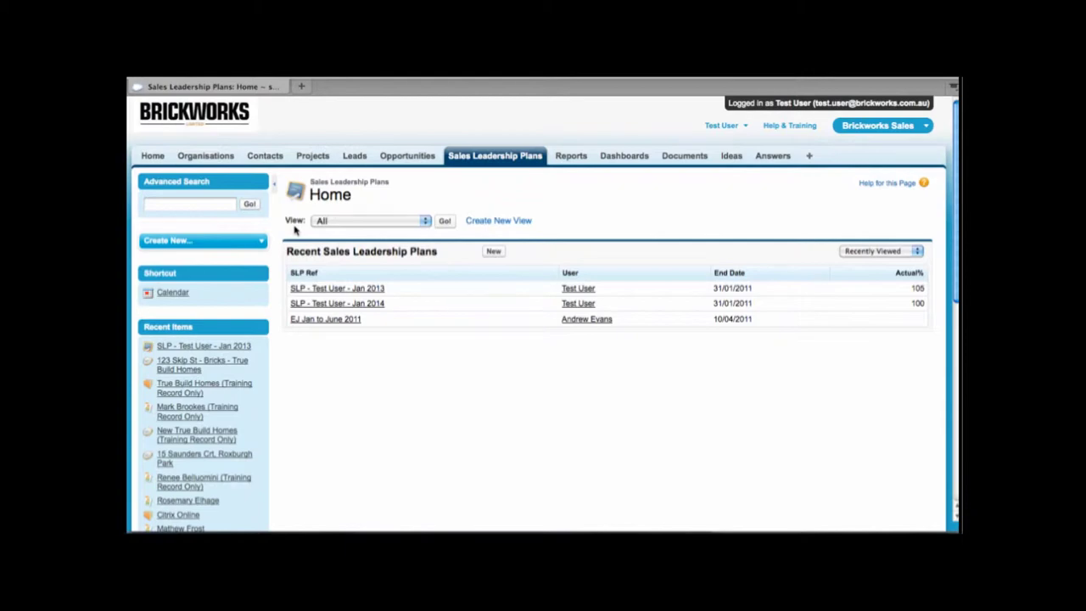
Step: Review the plan views, keep All selected, and start a new Sales Leadership Plan
left_click(427, 222)
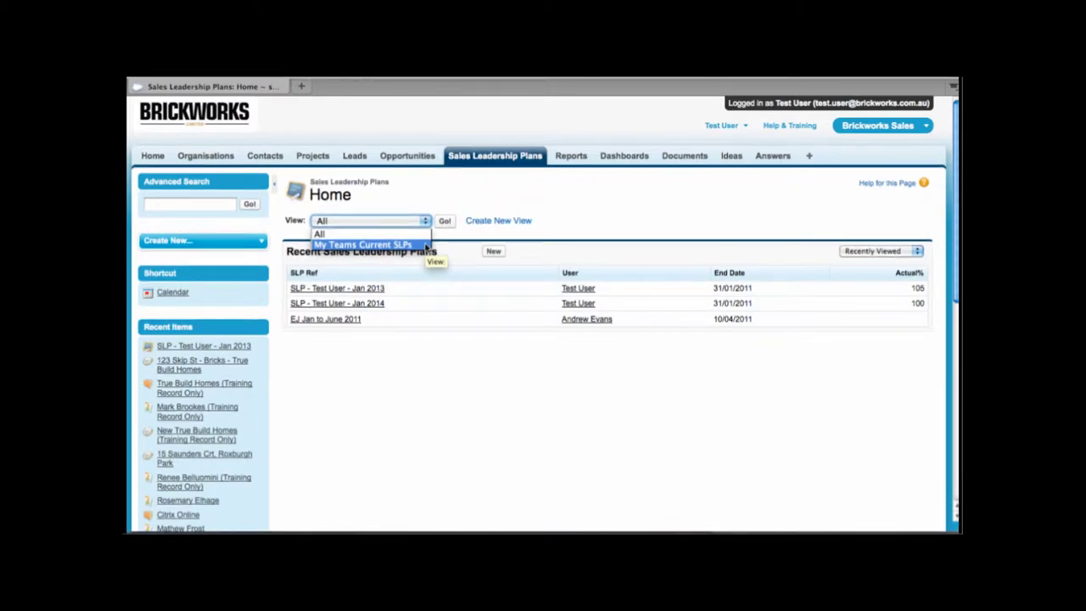
left_click(518, 196)
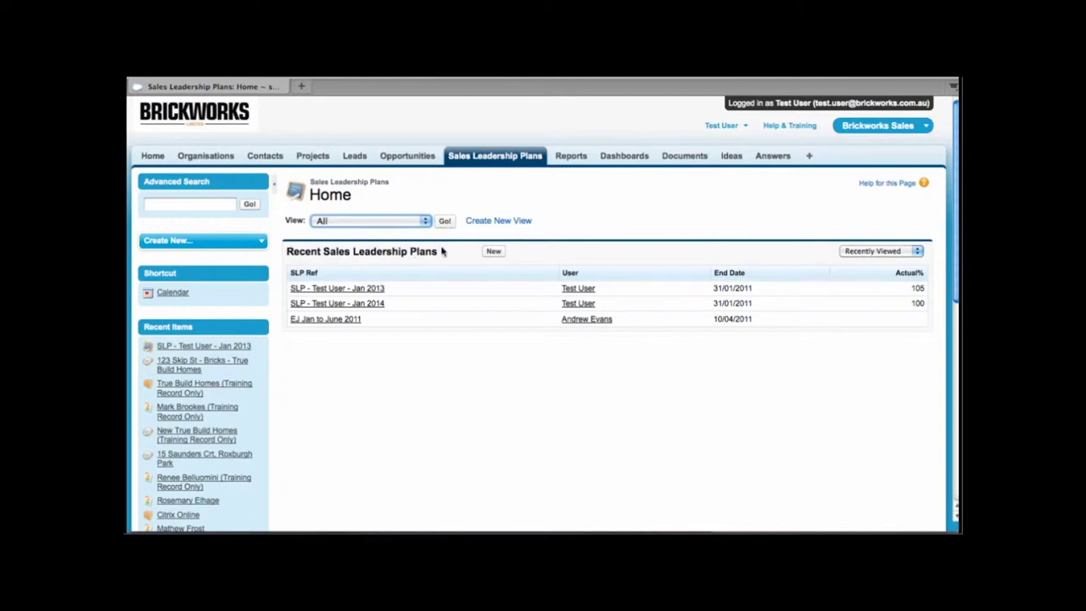
left_click(495, 252)
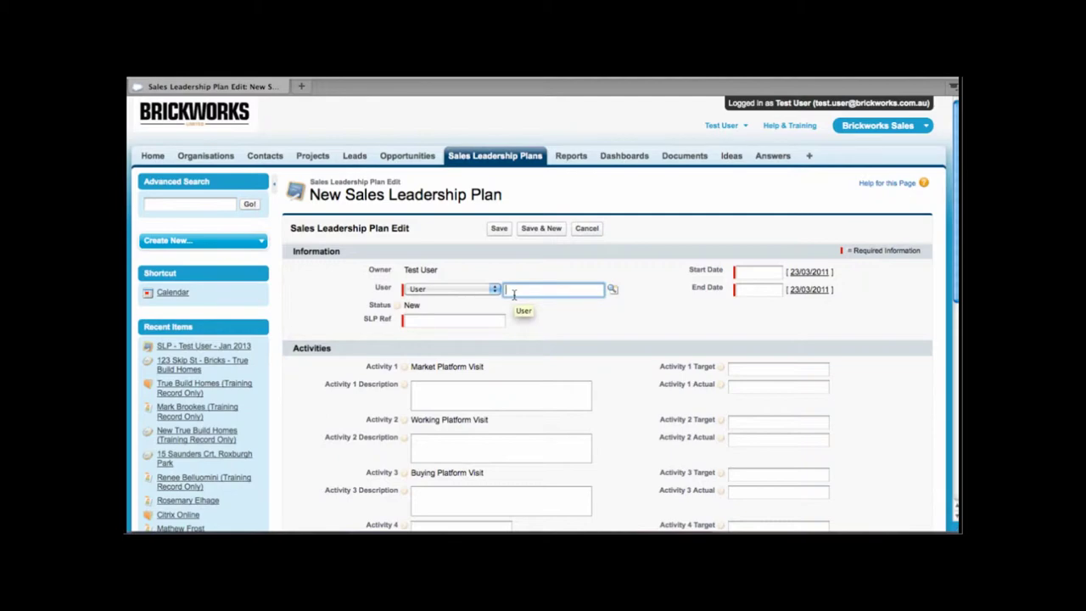
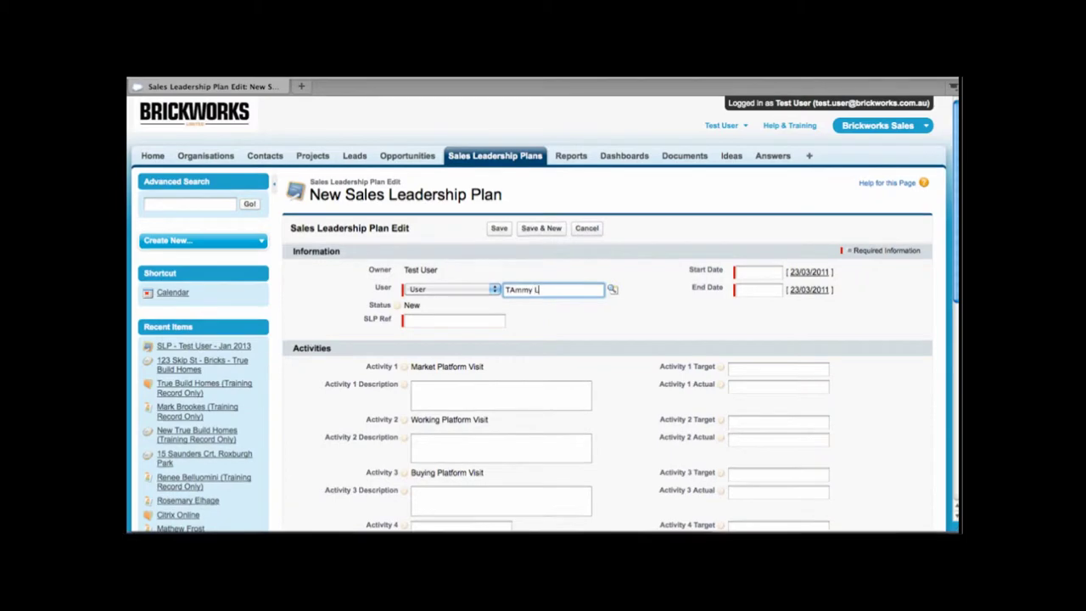
Step: Set User to Test User and enter the SLP Ref as 'SLP - [salesperson] - March 2011'
type("Test User")
left_click_drag(547, 292, 503, 293)
left_click(486, 322)
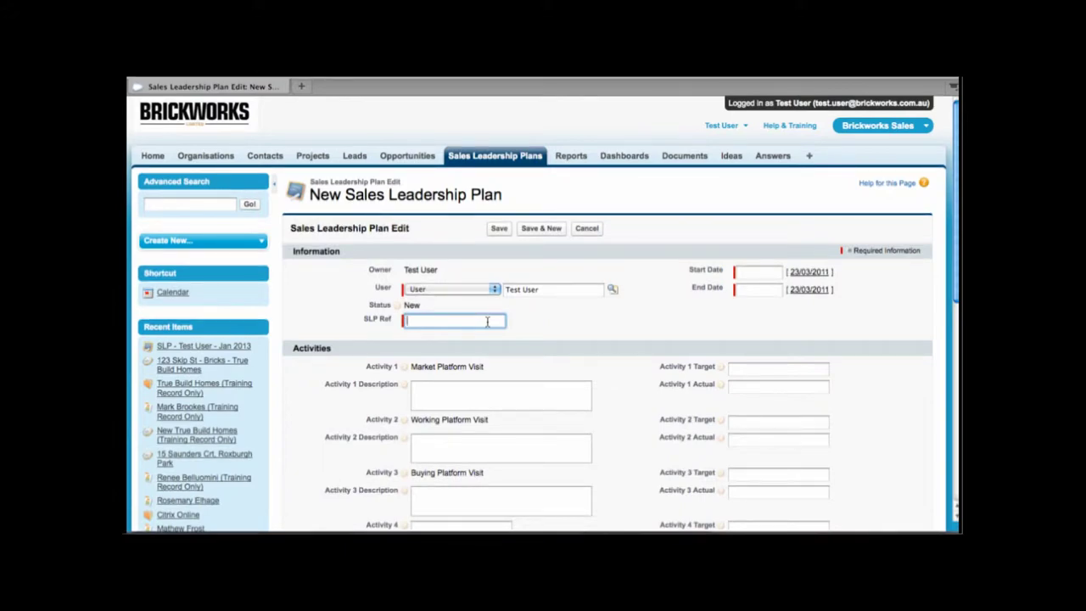
type("SLP")
type(" - ")
type("-")
type(" Maich 2011")
Step: Set the plan's Start Date to 1/03/2011 and End Date to 31/03/2011
left_click(536, 360)
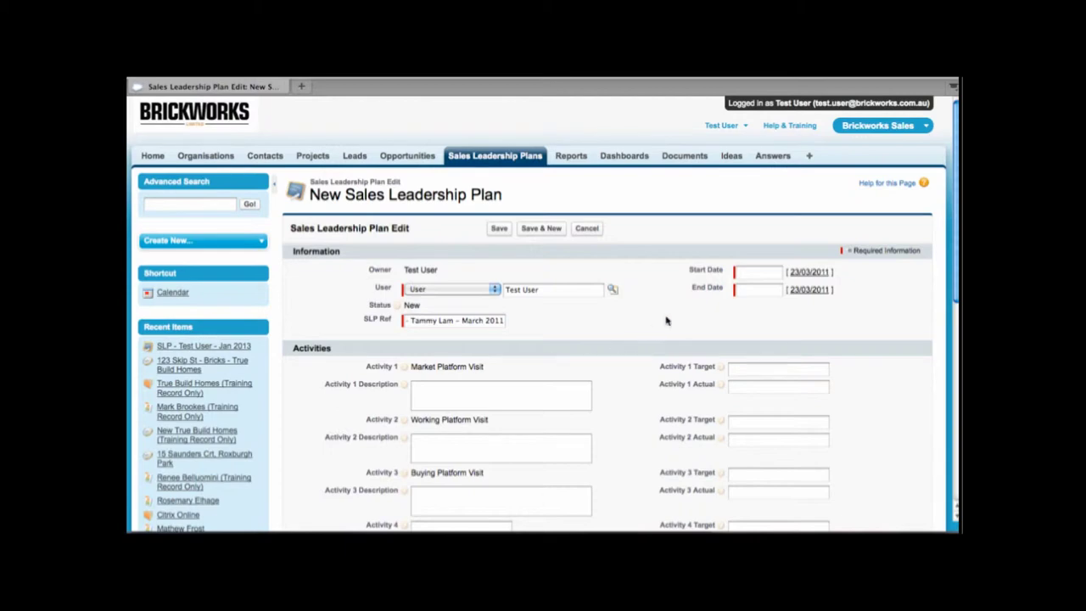
left_click(743, 274)
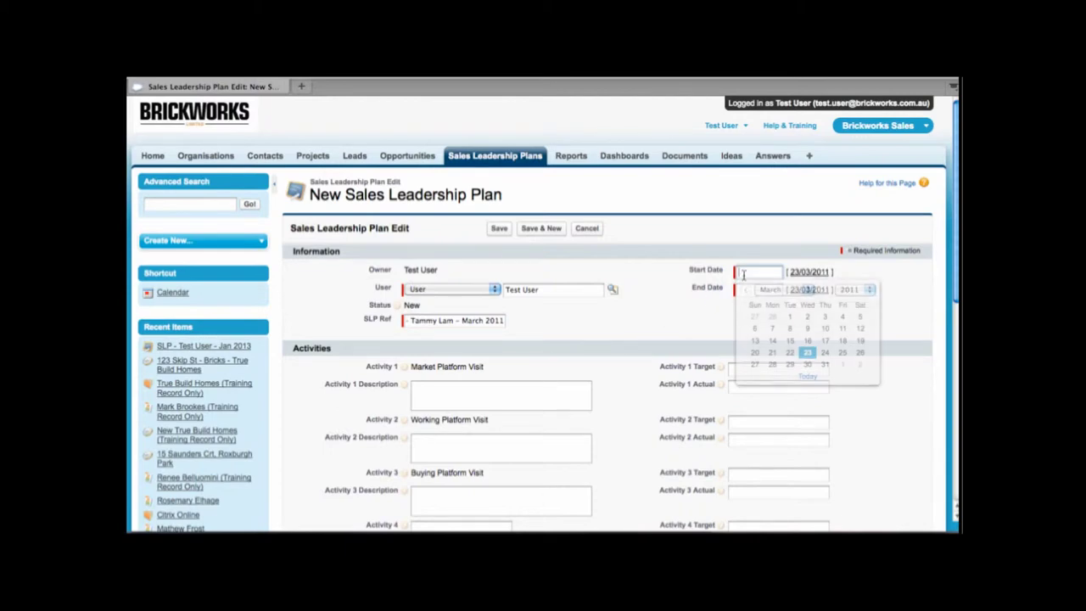
left_click(790, 316)
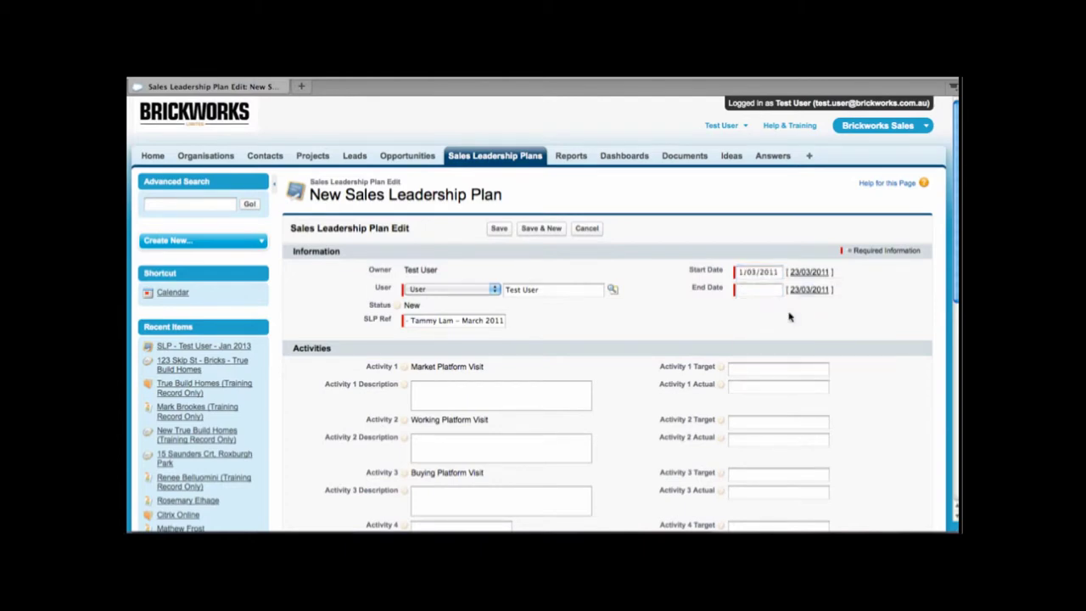
left_click(765, 291)
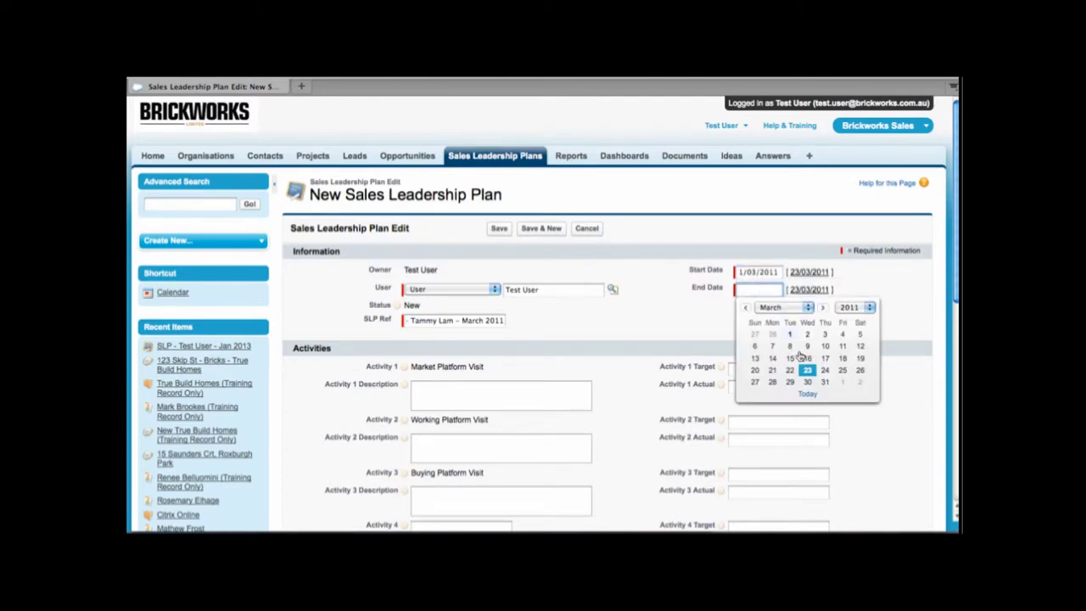
left_click(825, 382)
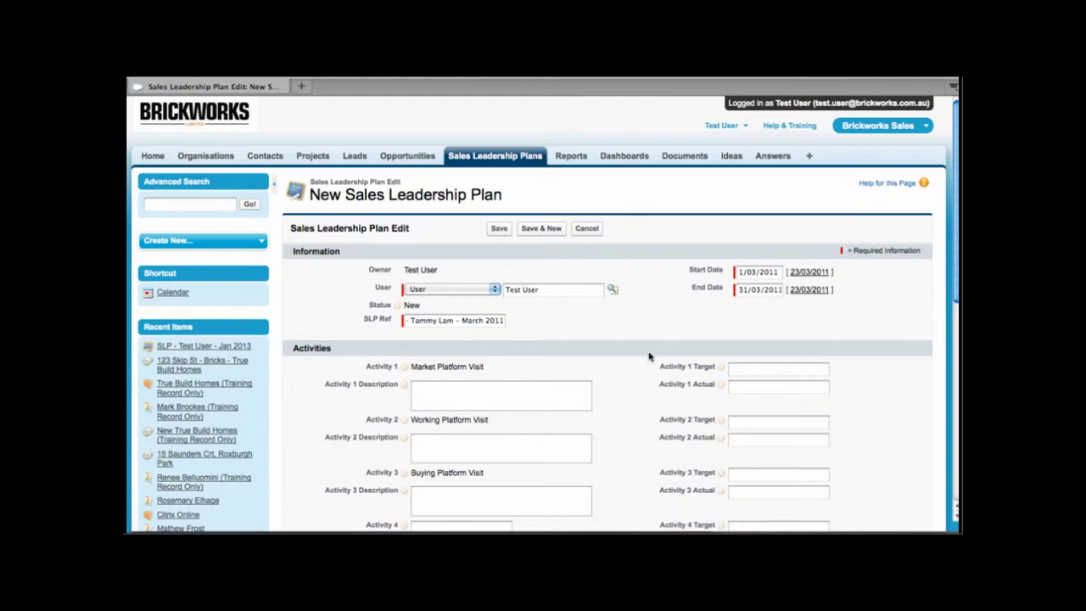
scroll(649, 357, "down", 1)
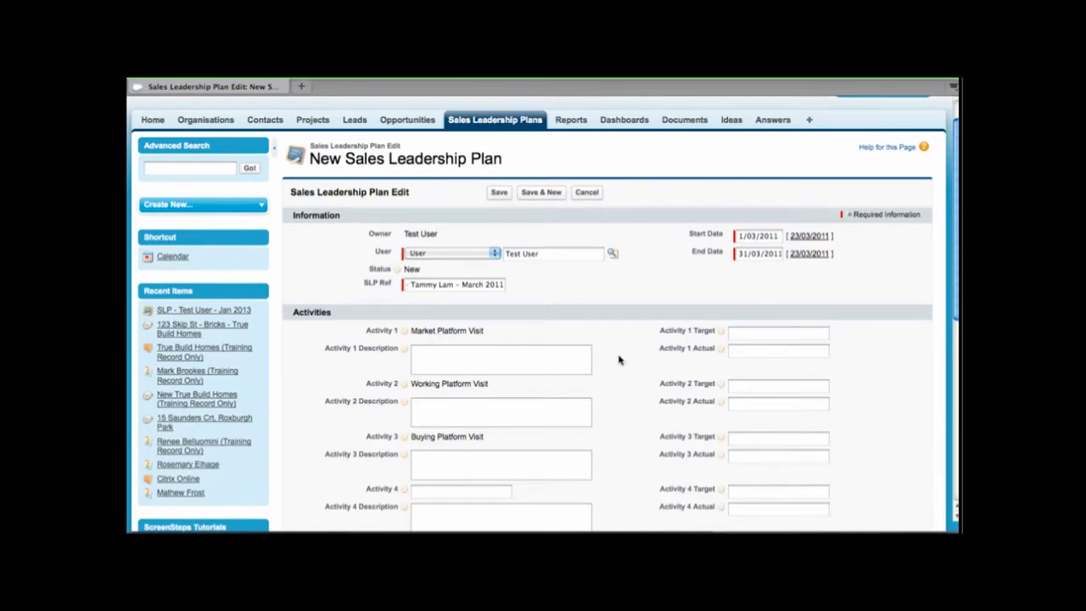
scroll(618, 361, "down", 1)
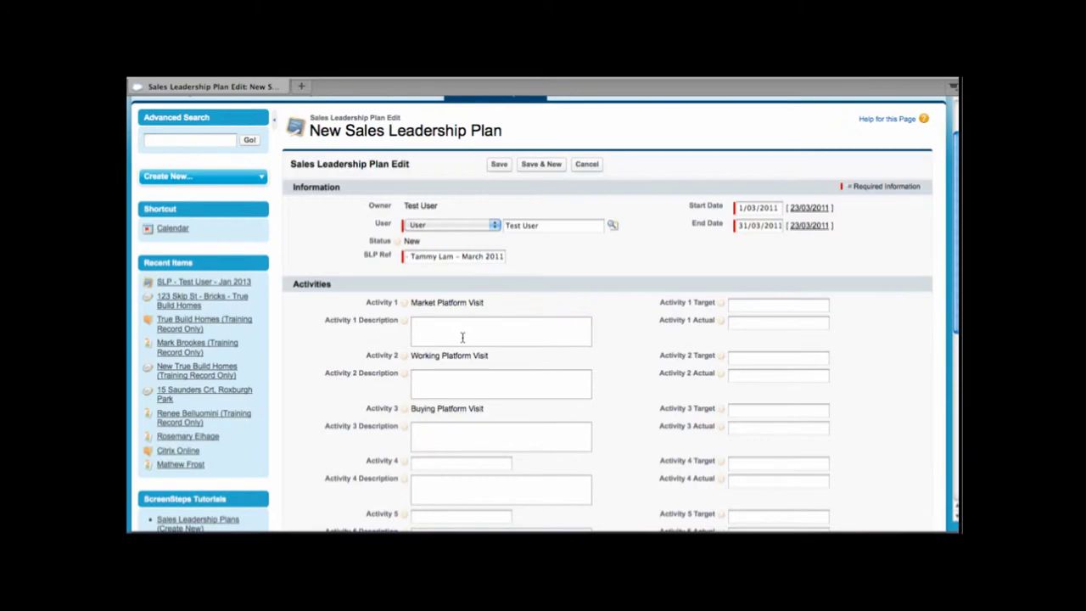
mouse_move(407, 321)
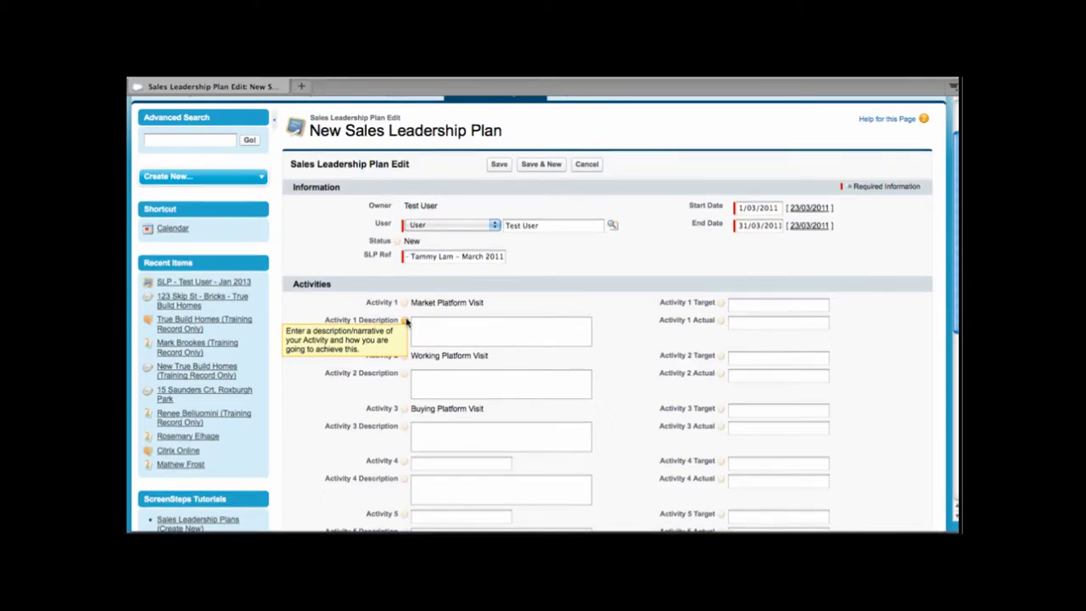
Step: Give Activity 1 the description '4 Sales Calls' and a target of 4
left_click(444, 330)
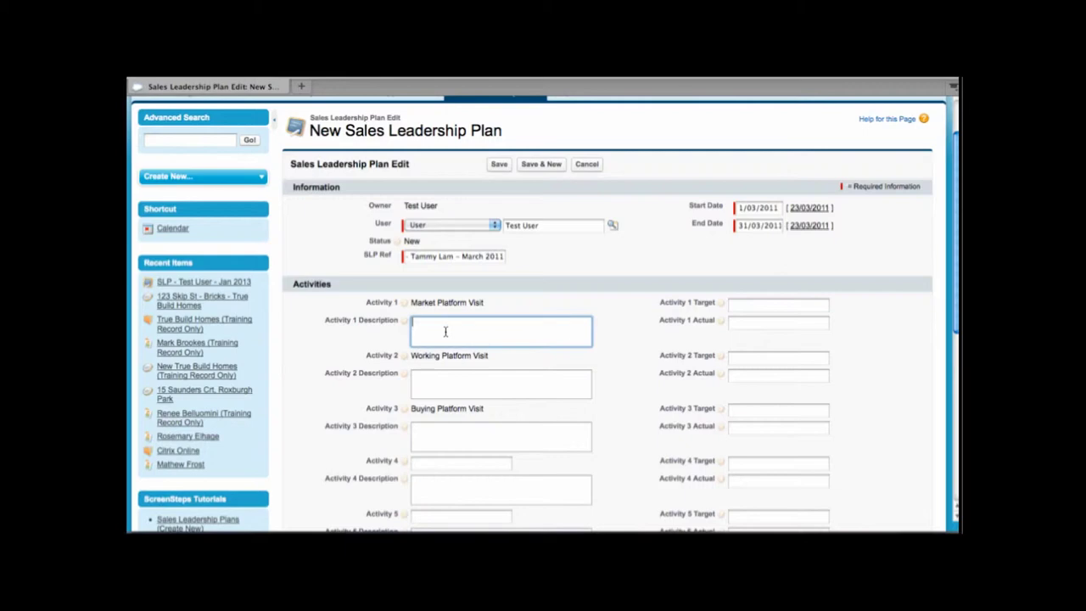
type("4 Sales CAll")
key("BackSpace")
key("BackSpace")
key("BackSpace")
type("alls")
left_click(752, 308)
type("4")
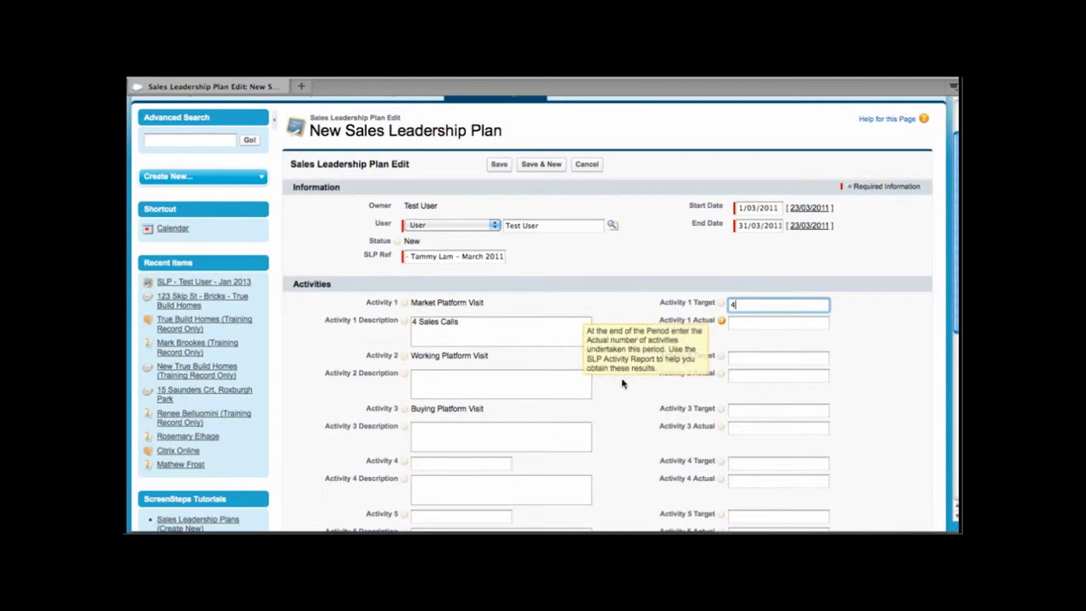
left_click(608, 408)
Step: Give Activity 2 the description '8 Sales Calls' and a target of 8
scroll(609, 407, "down", 1)
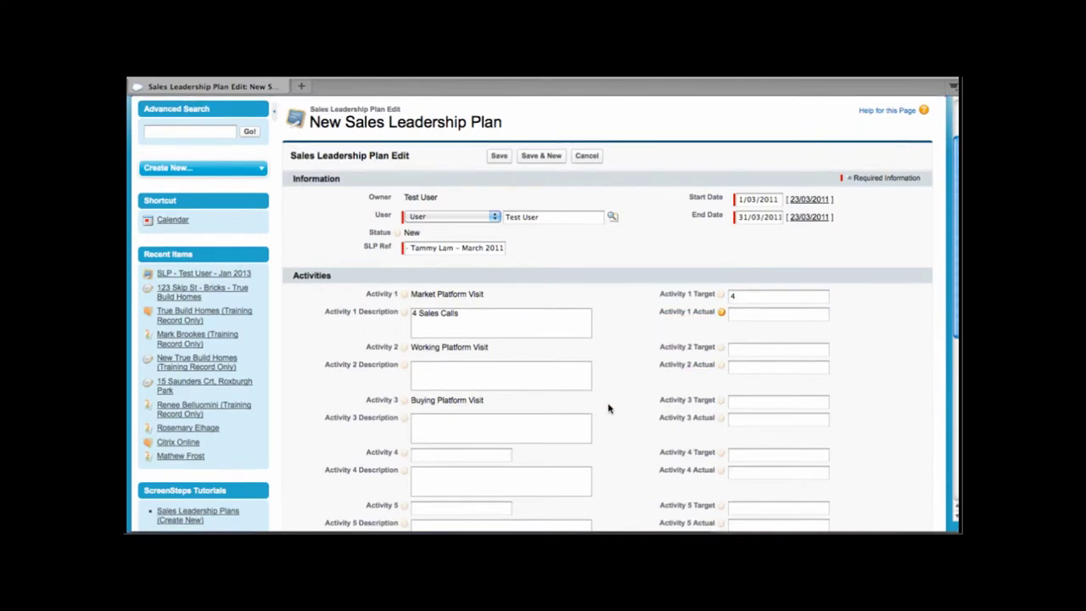
left_click(526, 370)
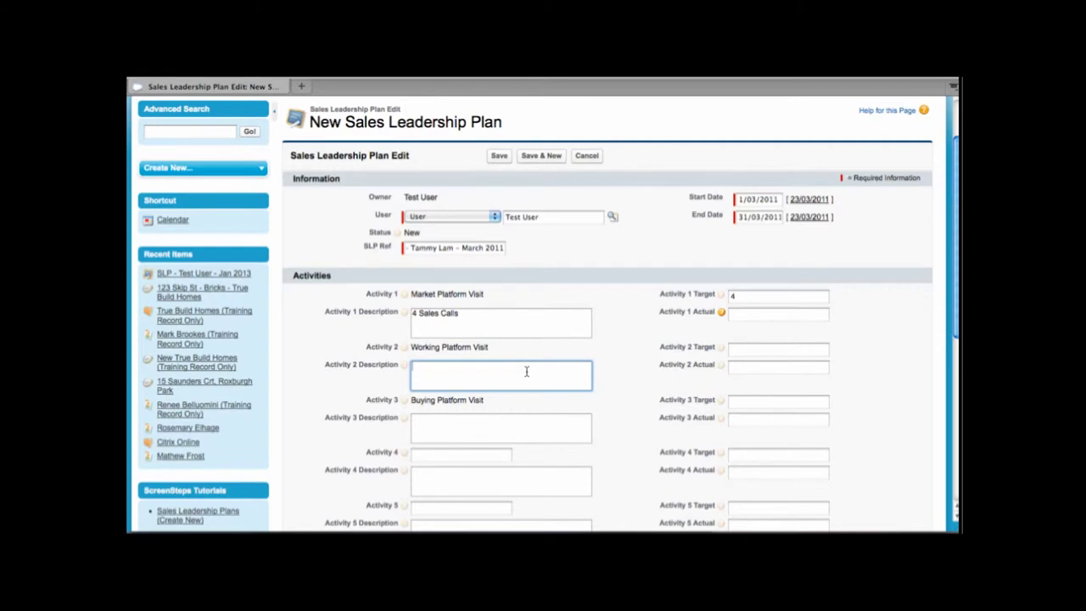
type("8 Sales Calls")
left_click(740, 348)
type("8")
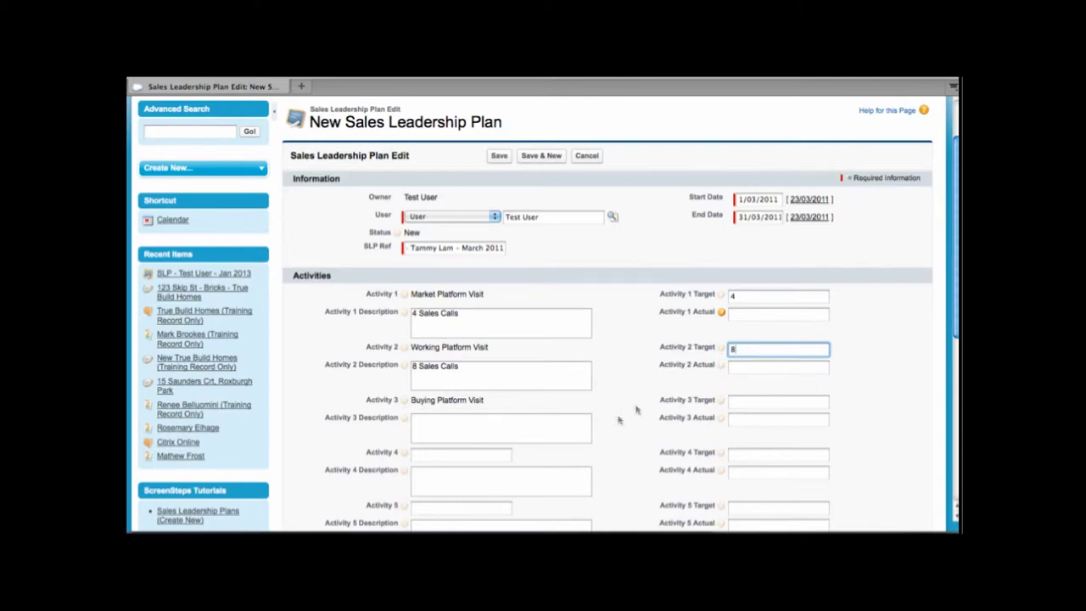
Step: Give Activity 3 the description '4 Sales Calls' and a target of 4
left_click(548, 428)
scroll(548, 428, "down", 1)
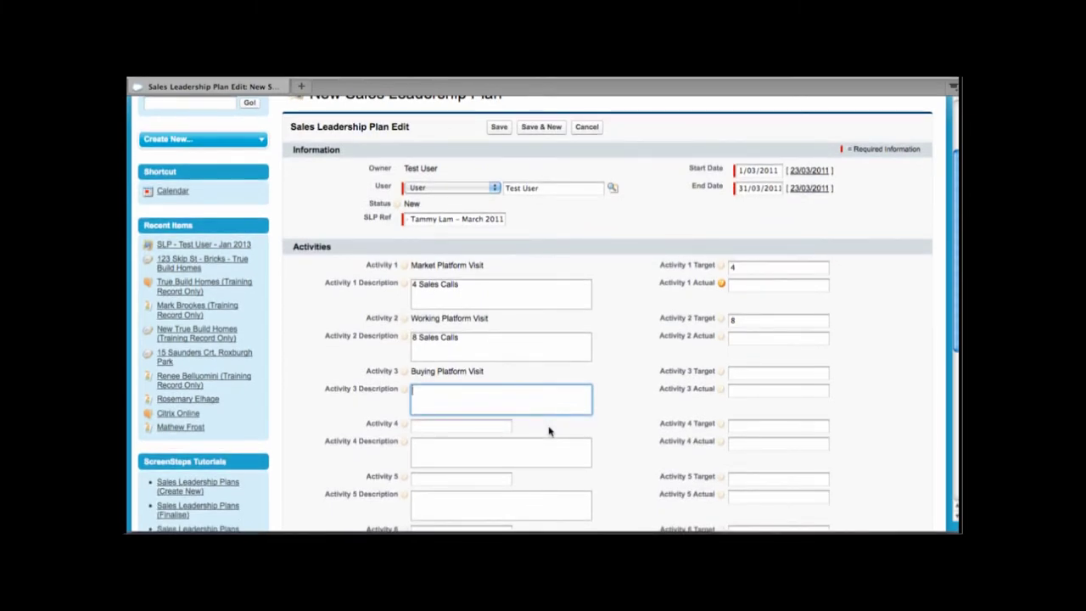
type("4 Sales Calls")
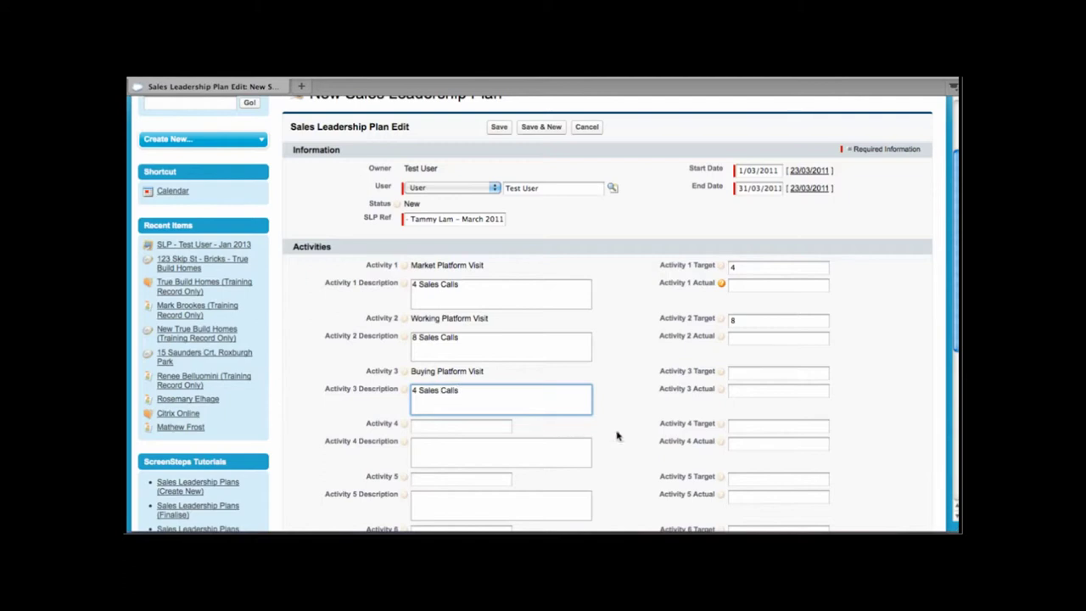
left_click(754, 372)
type("4")
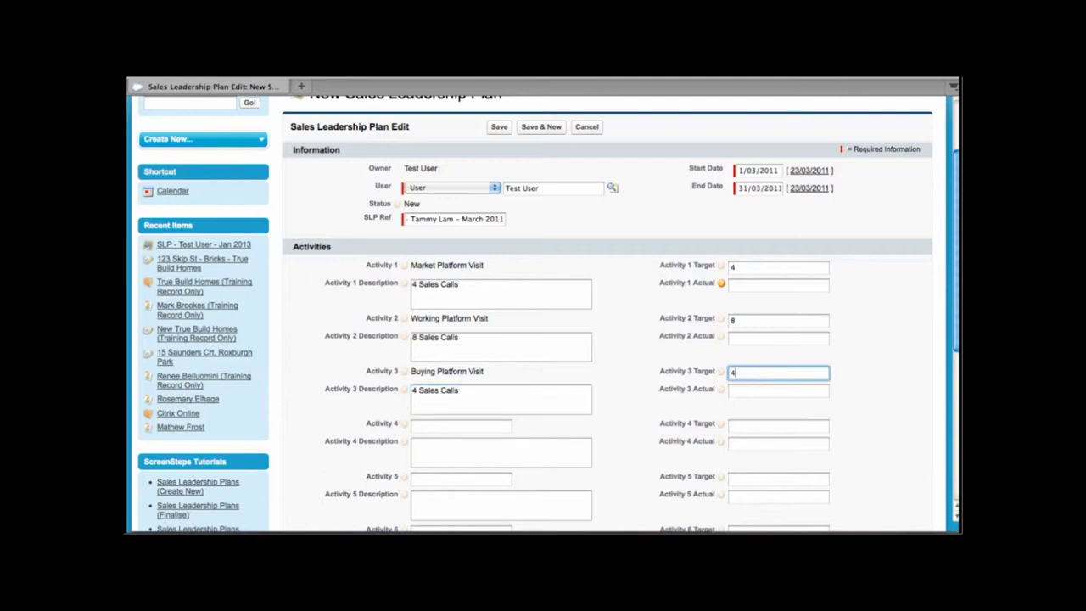
Step: Name Activity 4 'Update Contact Details'
scroll(599, 342, "down", 3)
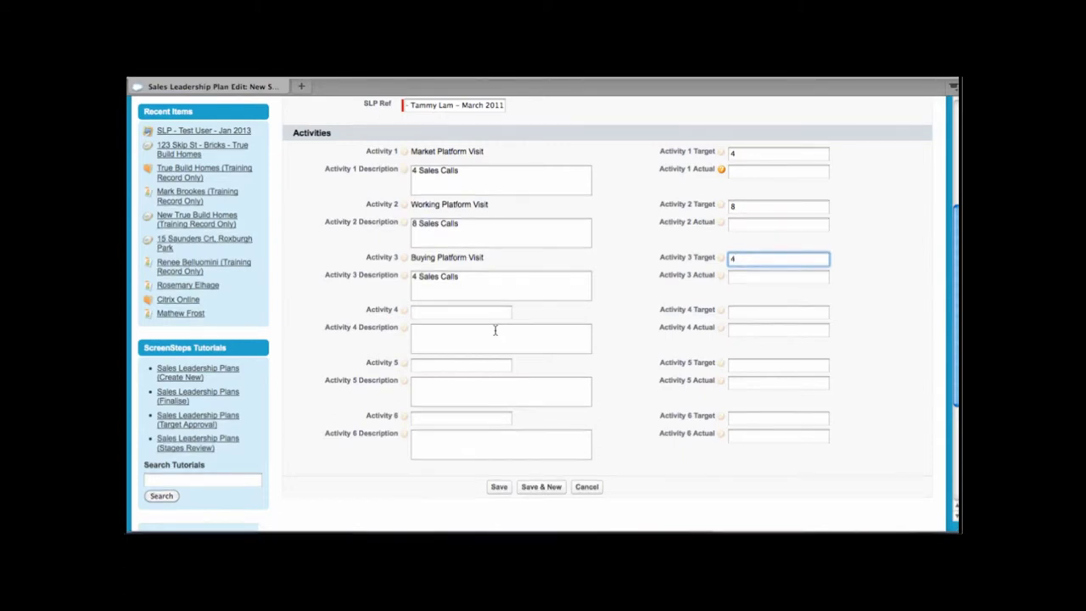
left_click(489, 312)
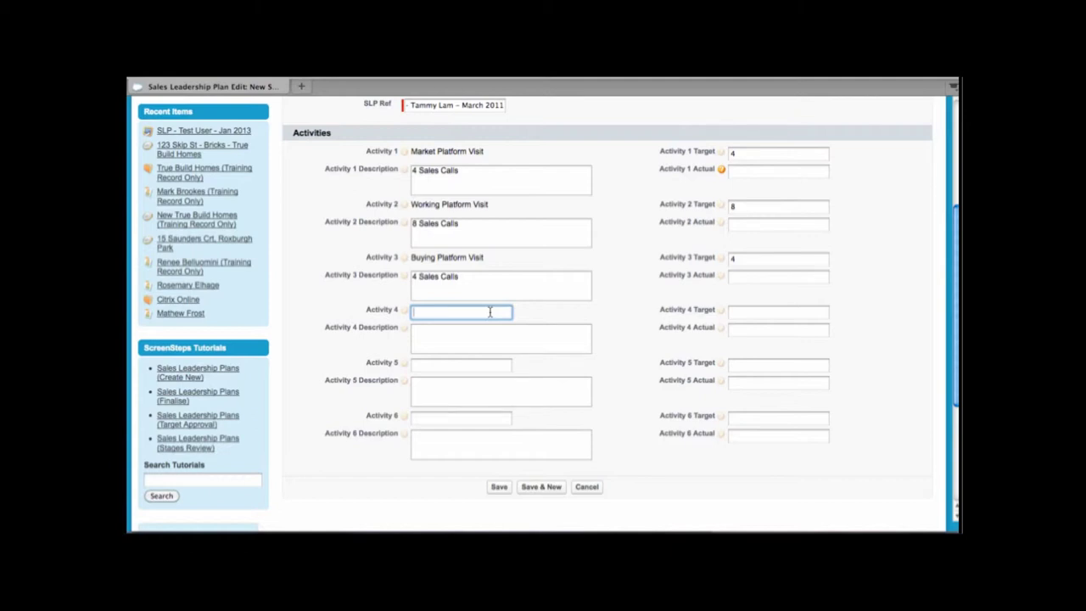
type("Update Contact Details")
left_click(778, 312)
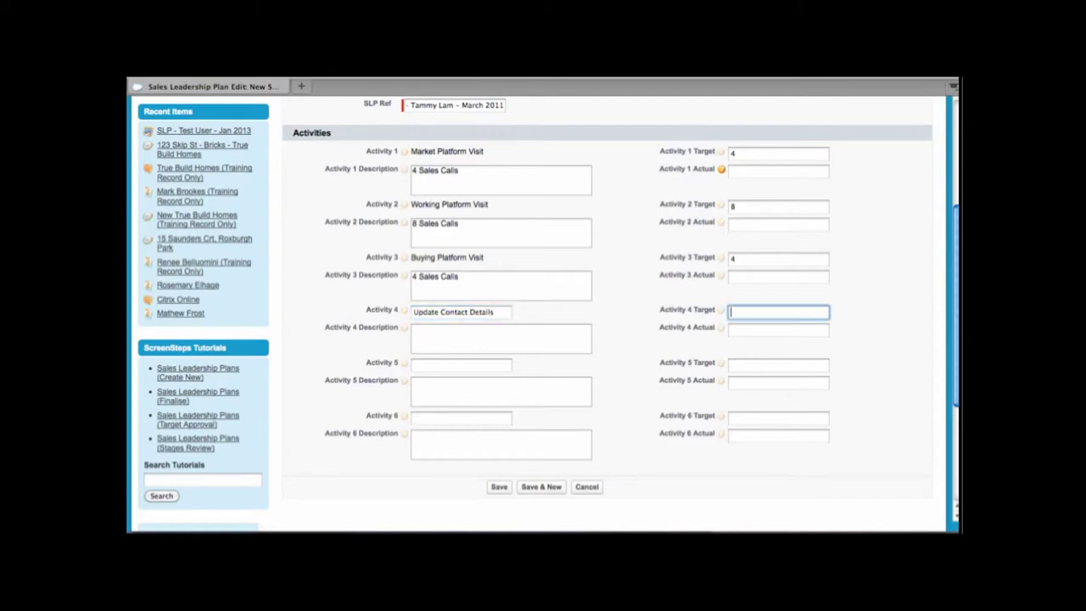
Step: Describe Activity 4 as 'Update contact details in Salesforce' with a target of 20
left_click(500, 338)
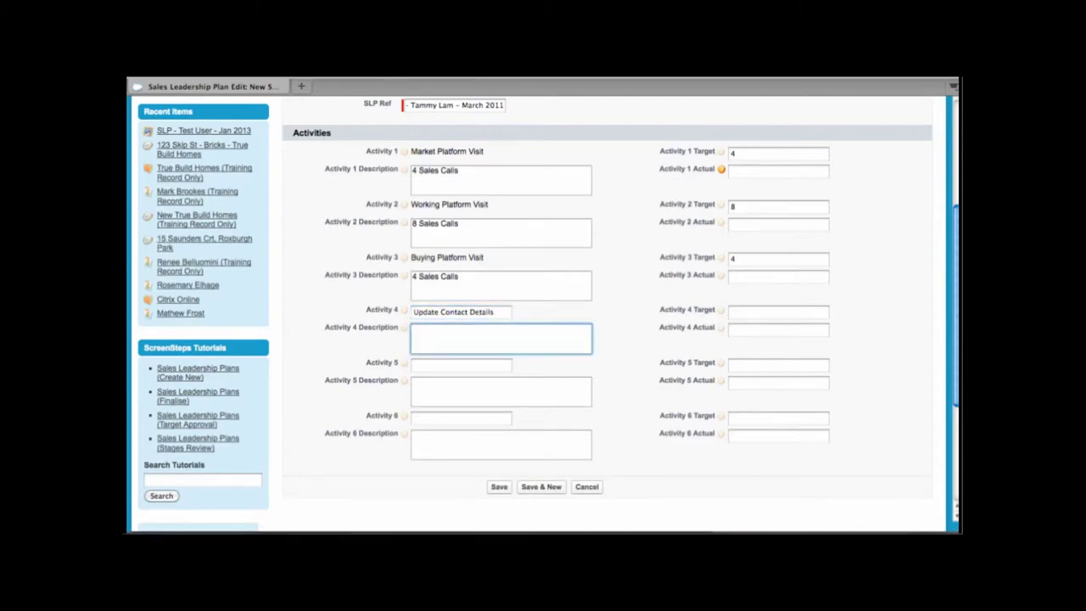
type("Update contact details in Salesforce")
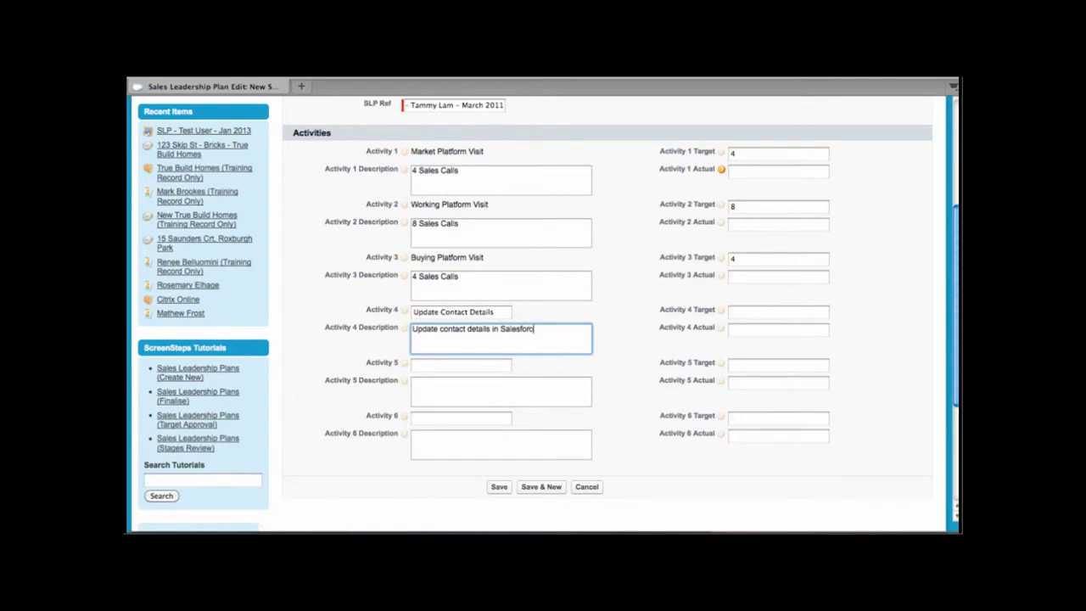
left_click(740, 314)
type("20")
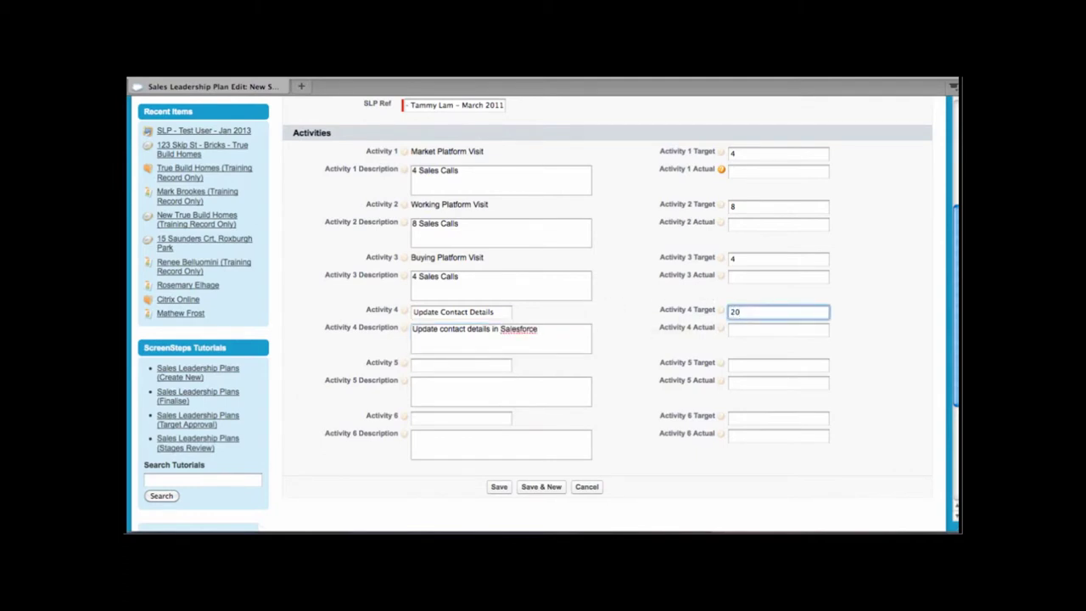
left_click(486, 367)
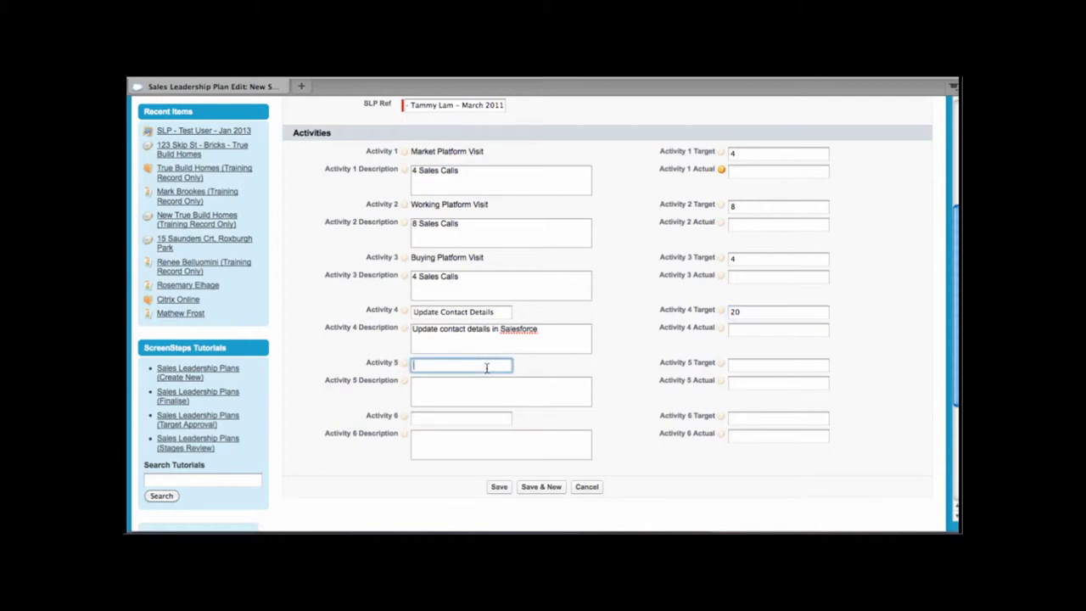
Step: Enter Activity 5 'Update call cycle', described 'Update call cycle for top priority builders', target 50
type("Update call cycle")
left_click(468, 400)
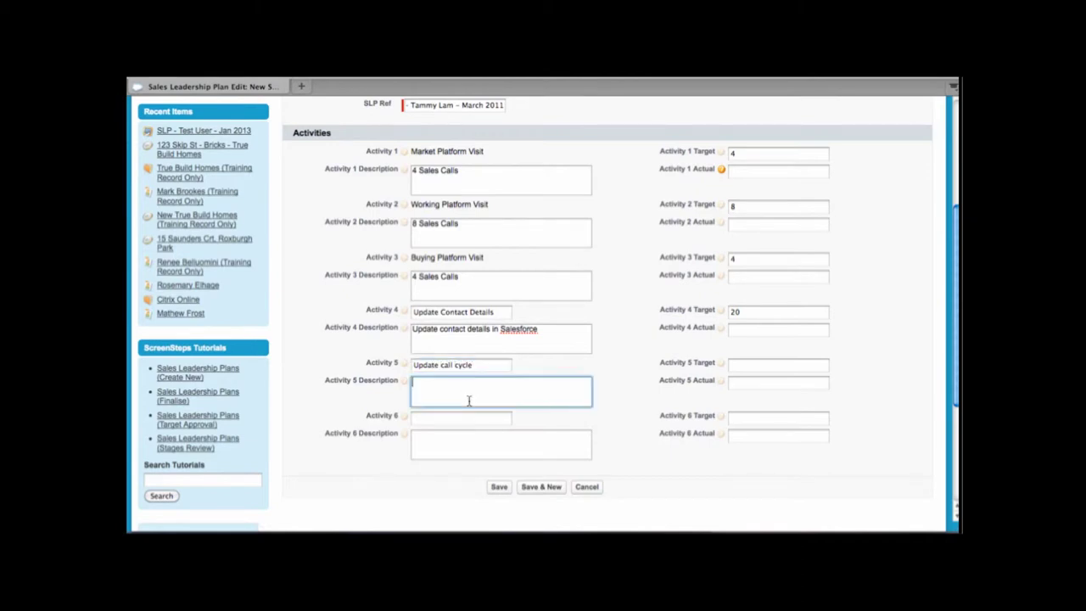
type("Update call cycle for top priority")
key("BackSpace")
key("BackSpace")
key("BackSpace")
key("BackSpace")
key("BackSpace")
key("BackSpace")
key("BackSpace")
key("BackSpace")
key("BackSpace")
key("BackSpace")
key("BackSpace")
key("BackSpace")
key("BackSpace")
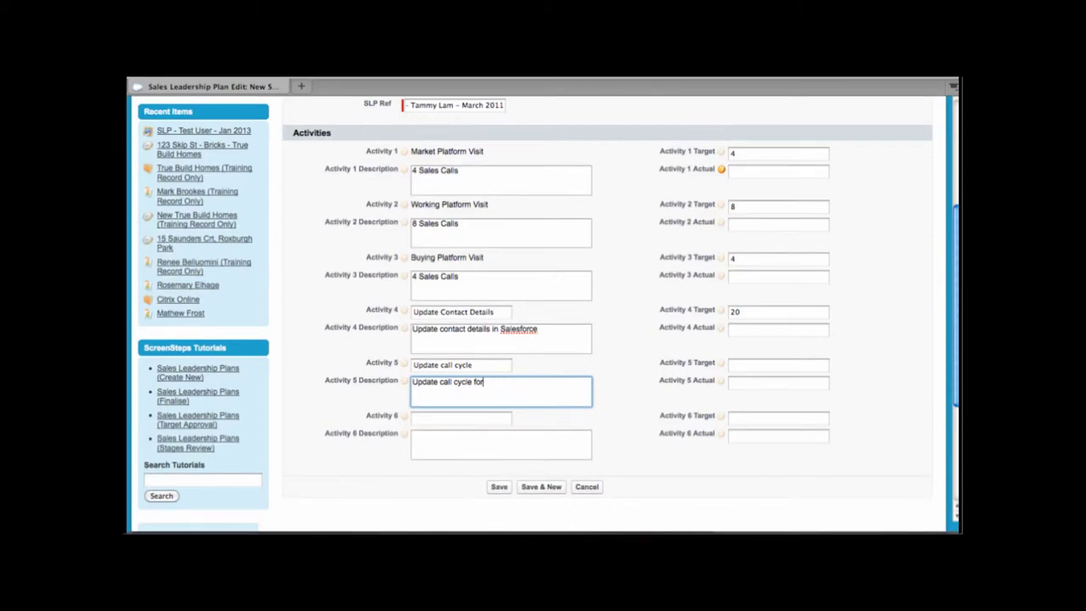
type("top priority buiders")
key("BackSpace")
key("BackSpace")
key("BackSpace")
key("BackSpace")
key("BackSpace")
type("ilders")
left_click(783, 366)
type("50")
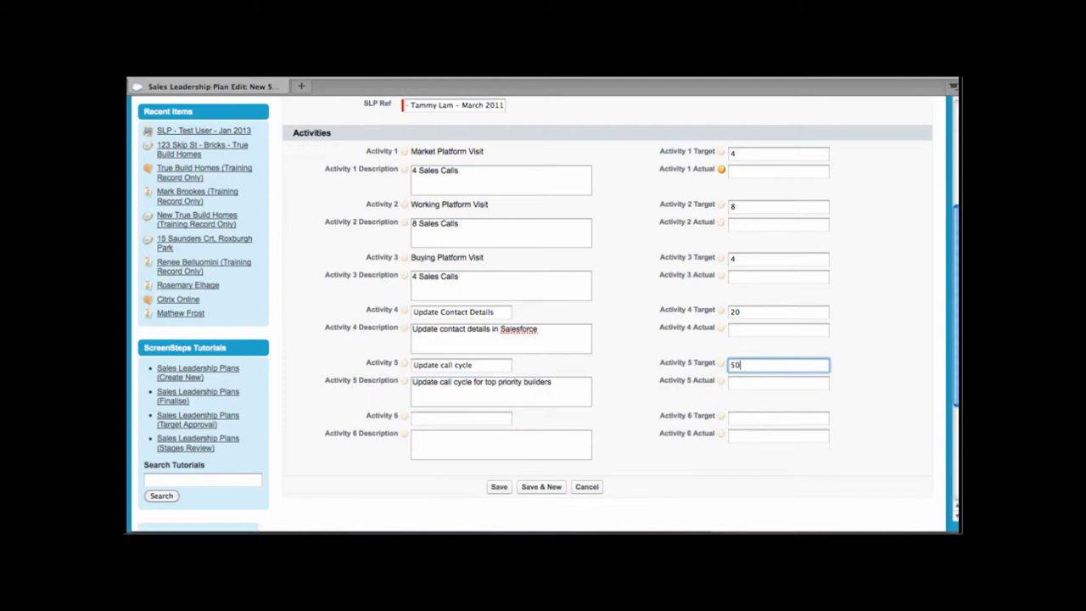
Step: Enter Activity 6 'Qualify projects' with its review-and-update description and a target of 100
left_click(507, 418)
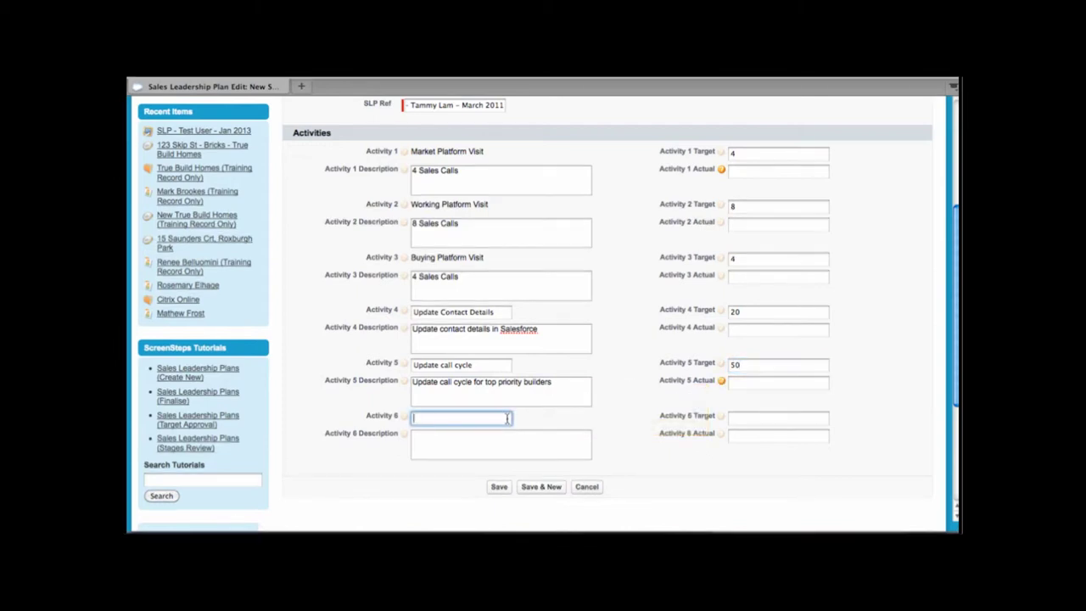
type("Qu")
type("alit")
key("BackSpace")
type("fy projects")
left_click(509, 435)
type("Re")
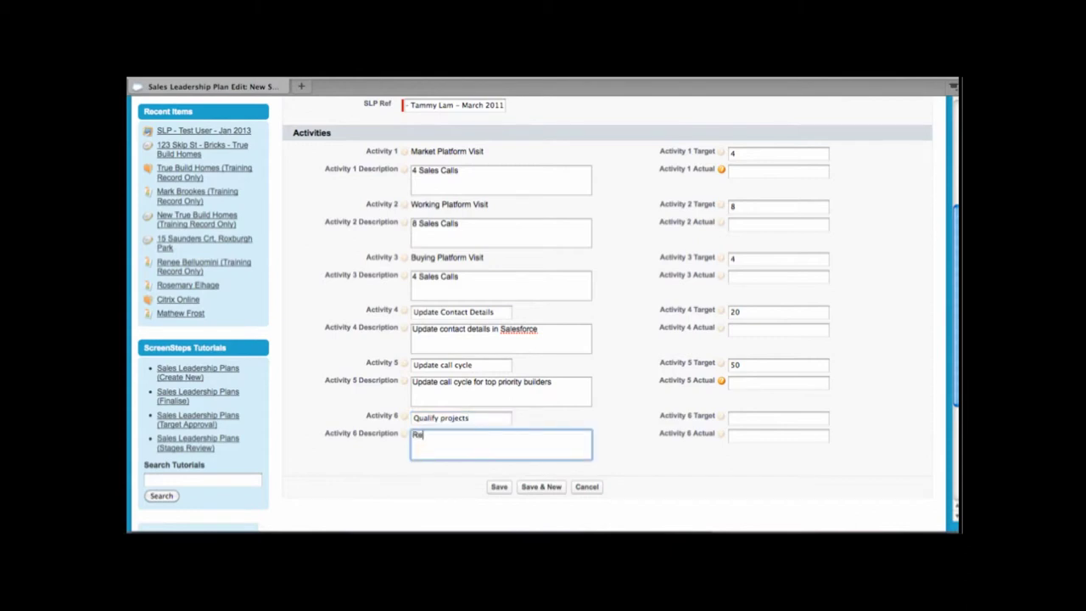
type("view and update project s and their status")
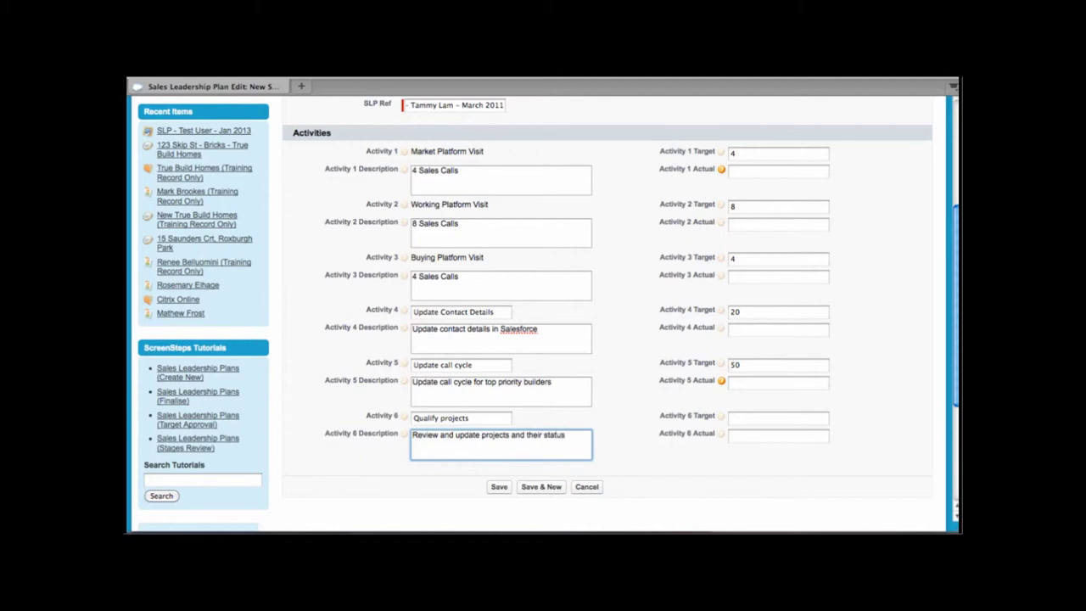
type(", create opportunities and task")
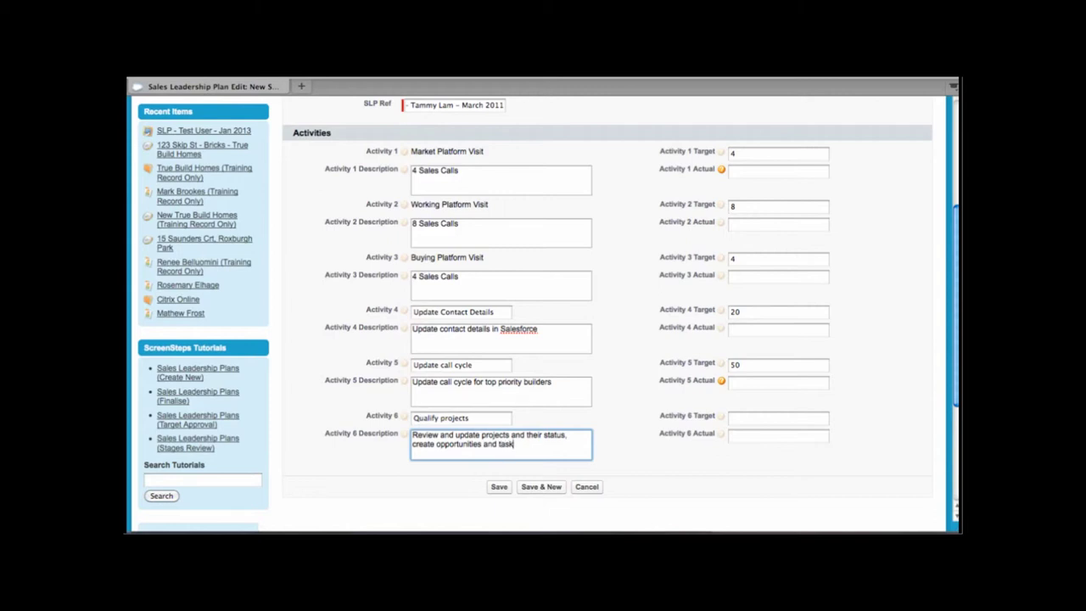
left_click(748, 418)
type("100")
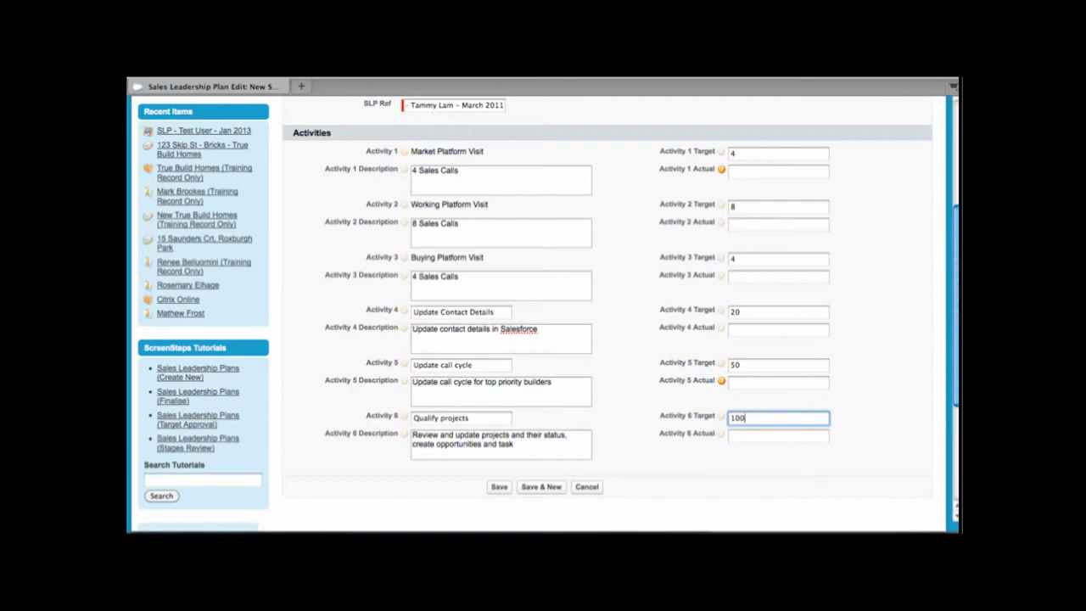
left_click(637, 383)
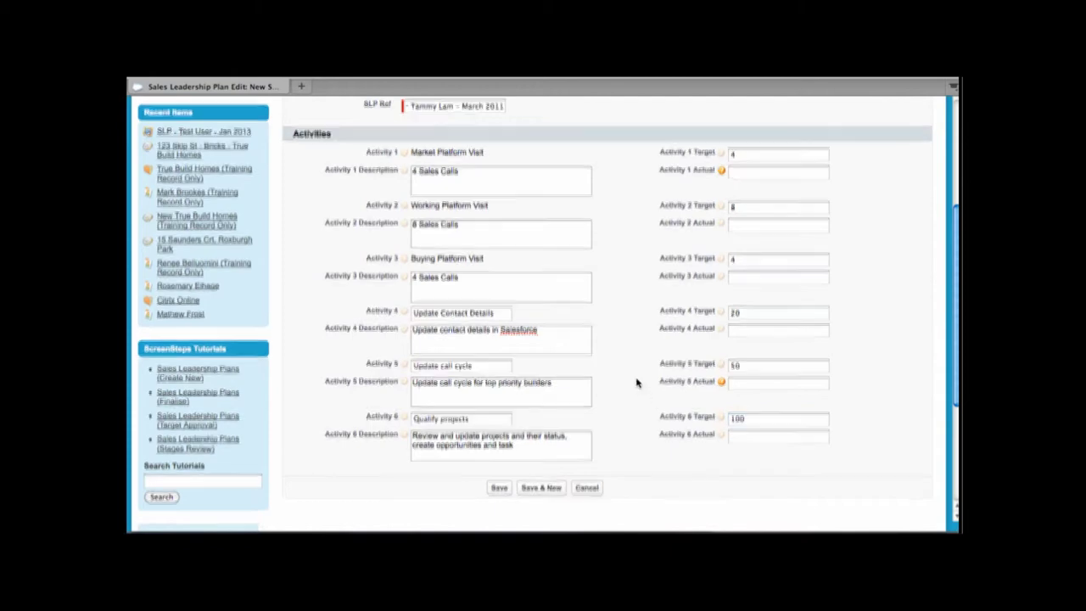
scroll(637, 383, "up", 5)
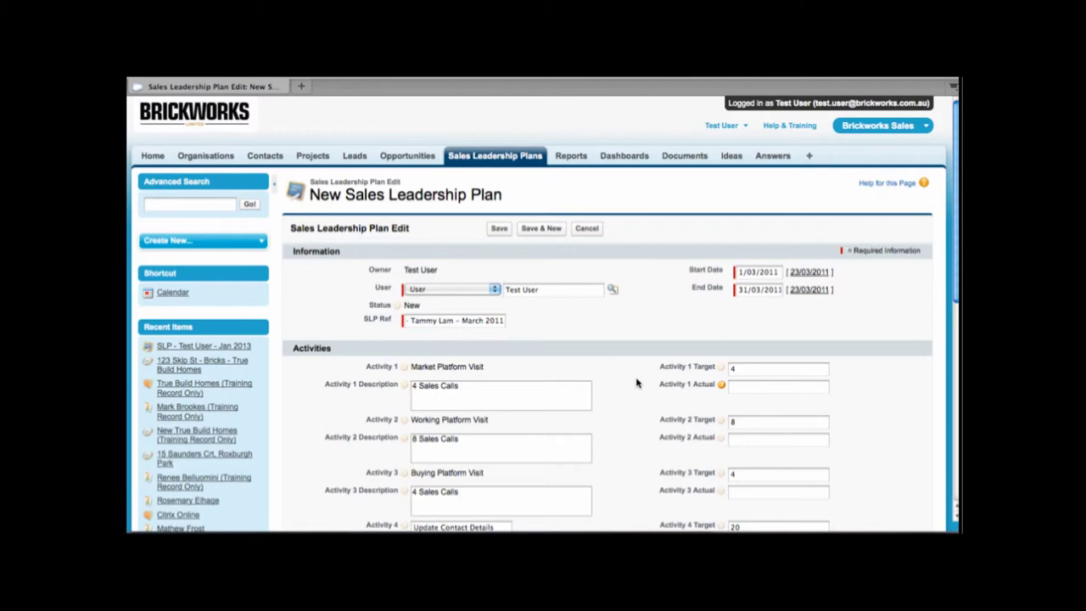
Step: Save the plan and check its record lists six activities with Total Target 186
left_click(499, 229)
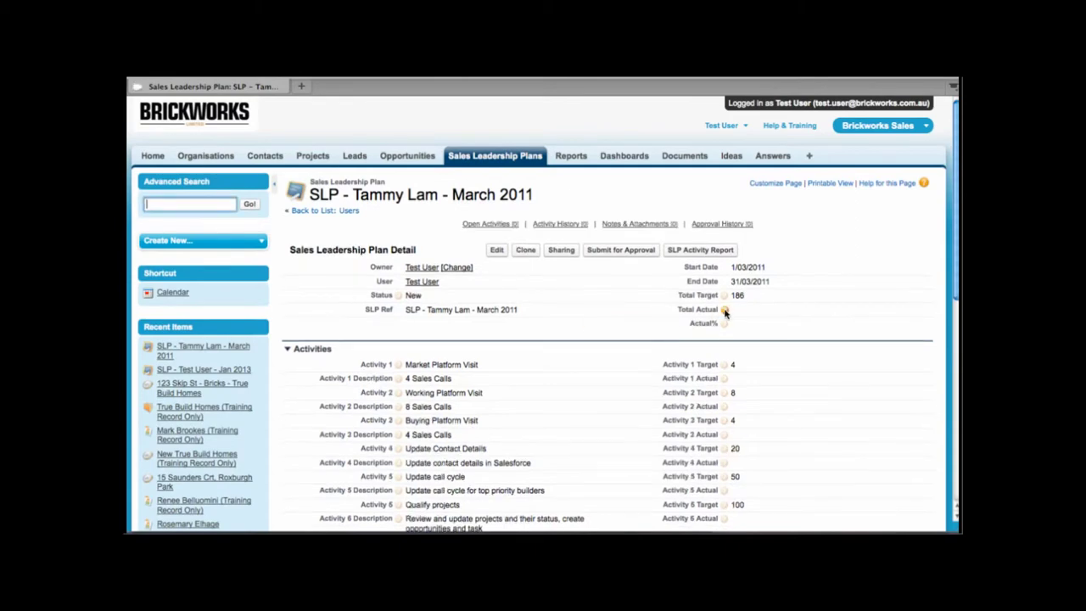
mouse_move(723, 296)
scroll(782, 328, "down", 1)
scroll(784, 330, "down", 4)
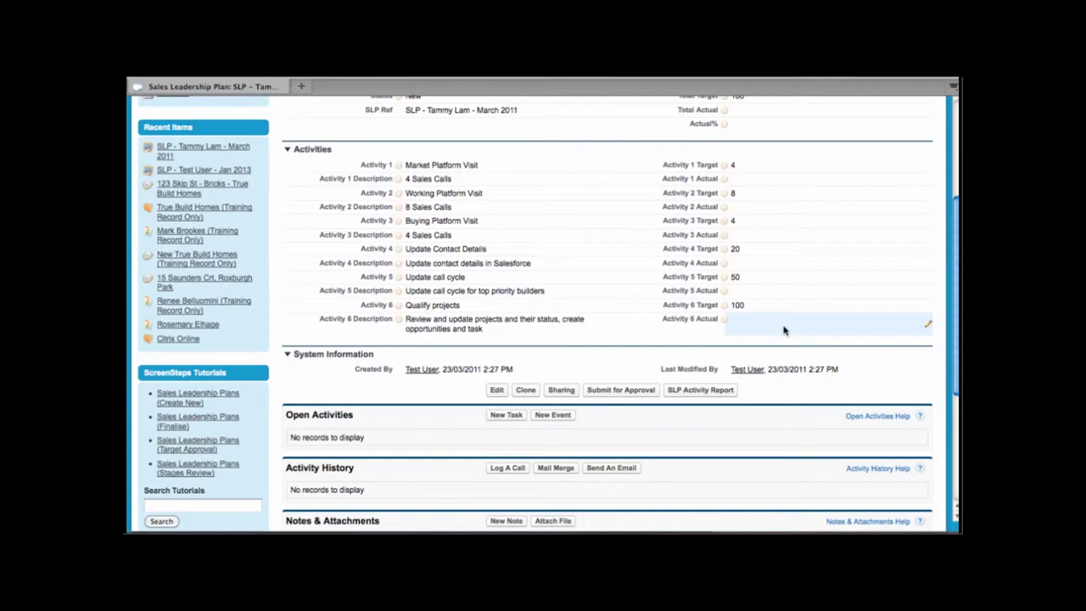
scroll(784, 330, "down", 1)
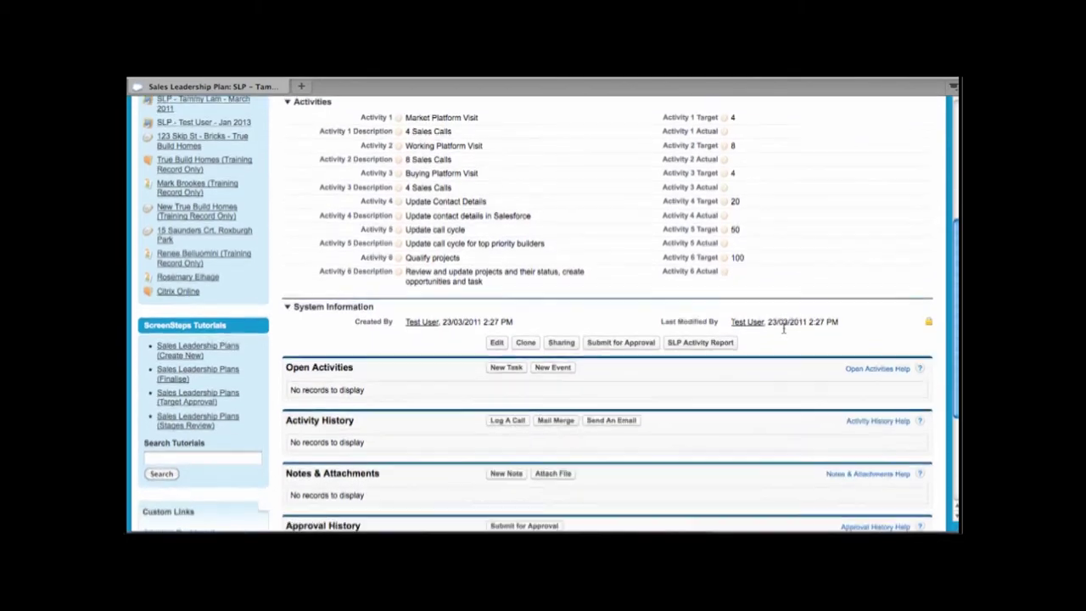
scroll(784, 330, "down", 1)
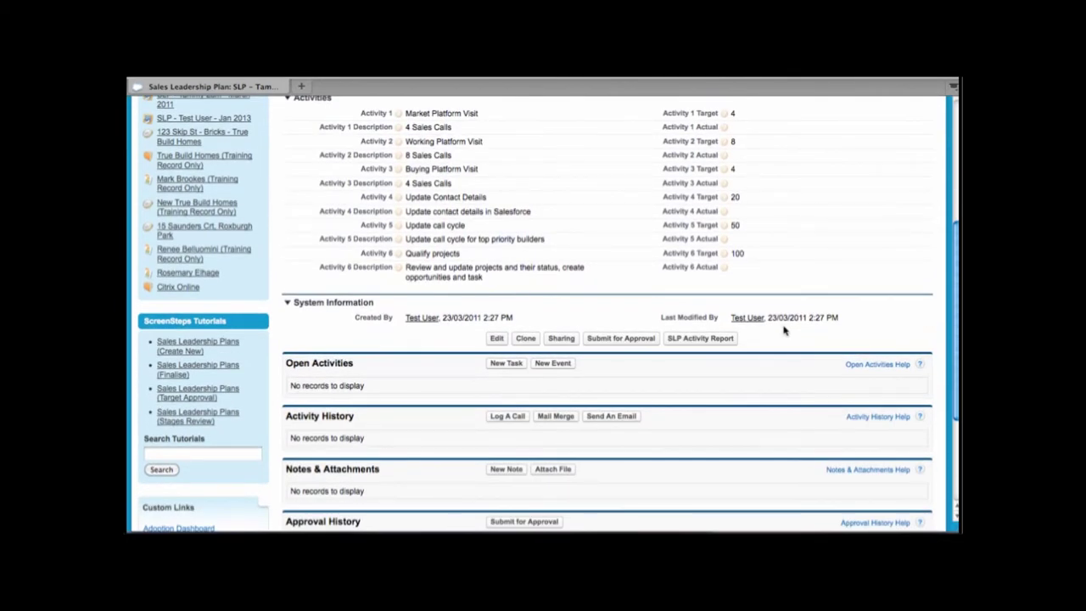
scroll(783, 330, "down", 4)
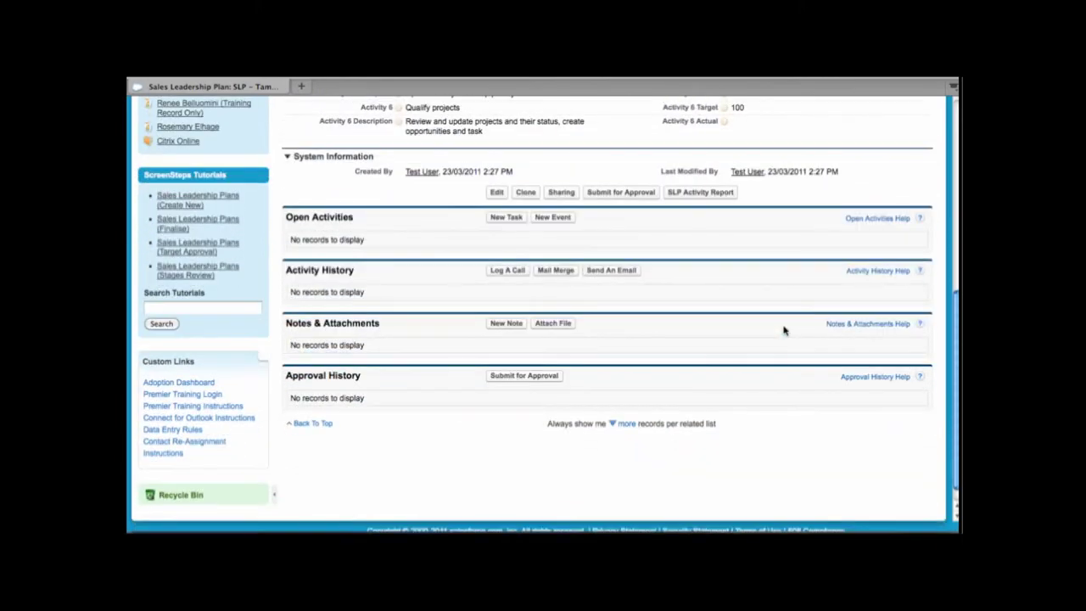
scroll(784, 330, "up", 10)
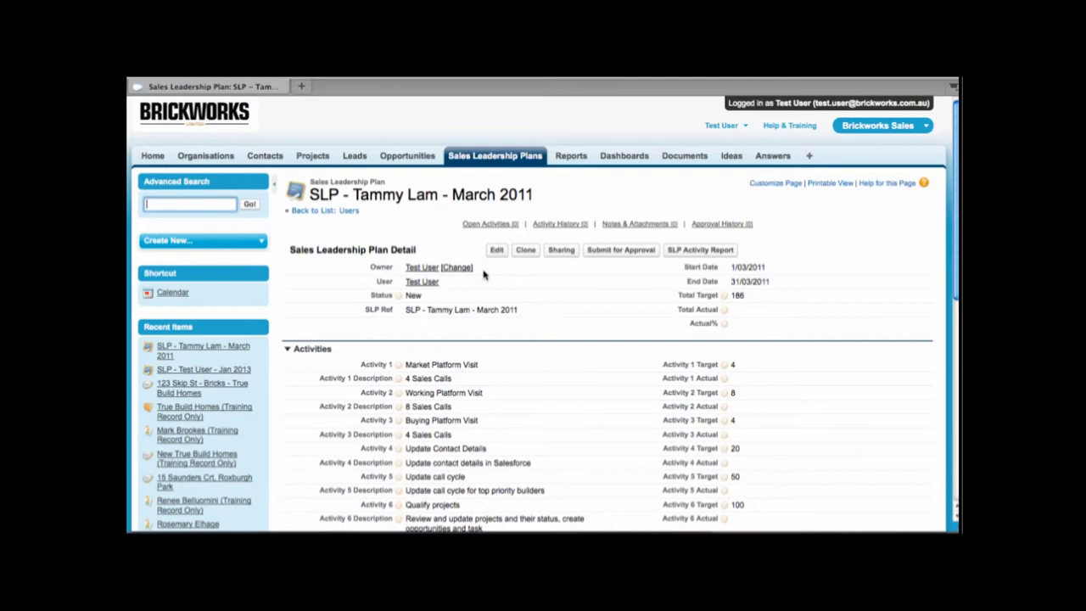
Step: Point out the saved plan's Owner field, then return to the Sales Leadership Plans list
double_click(381, 267)
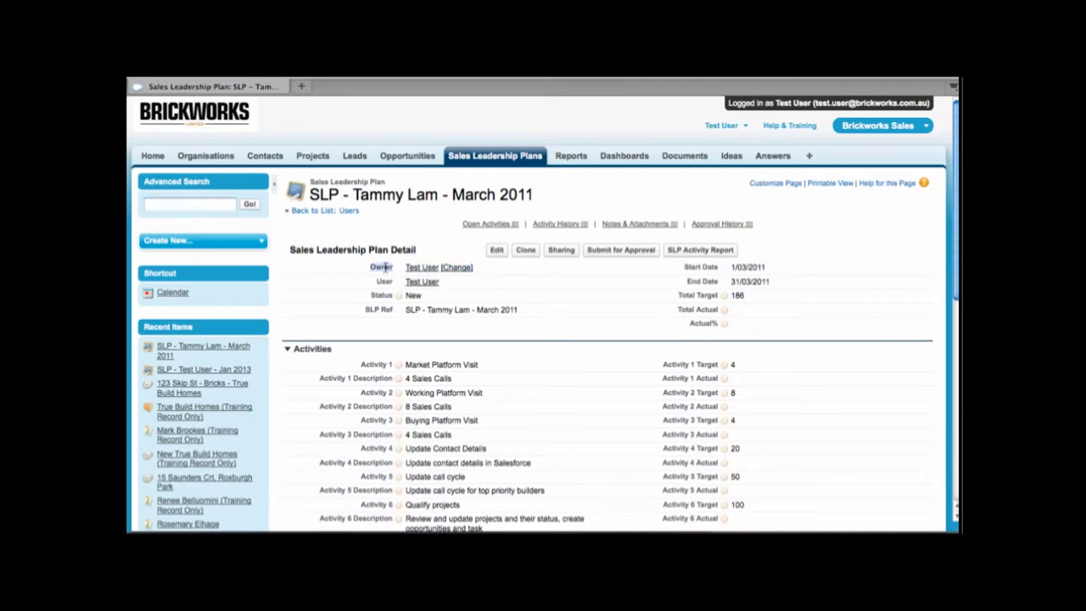
left_click(498, 271)
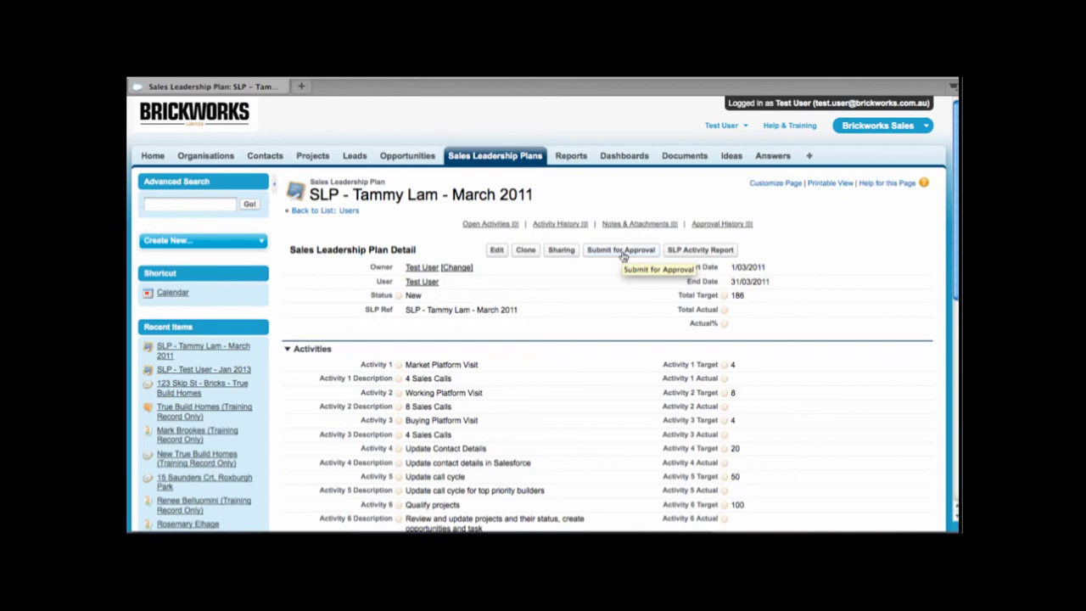
left_click(492, 158)
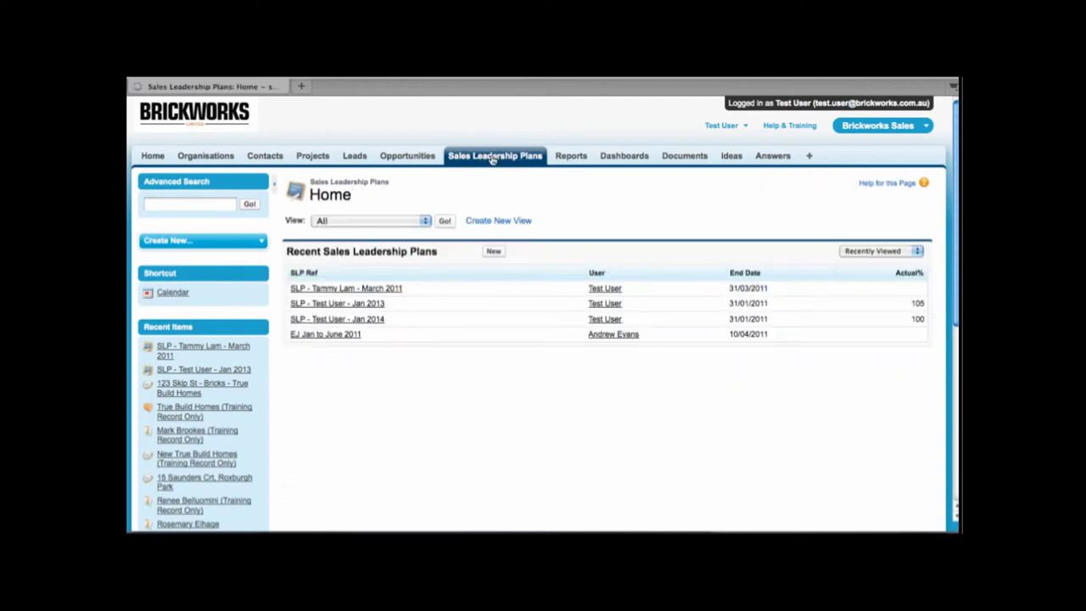
Step: Open the 'SLP - Test User - Jan 2013' plan and check its Approval History
left_click(373, 304)
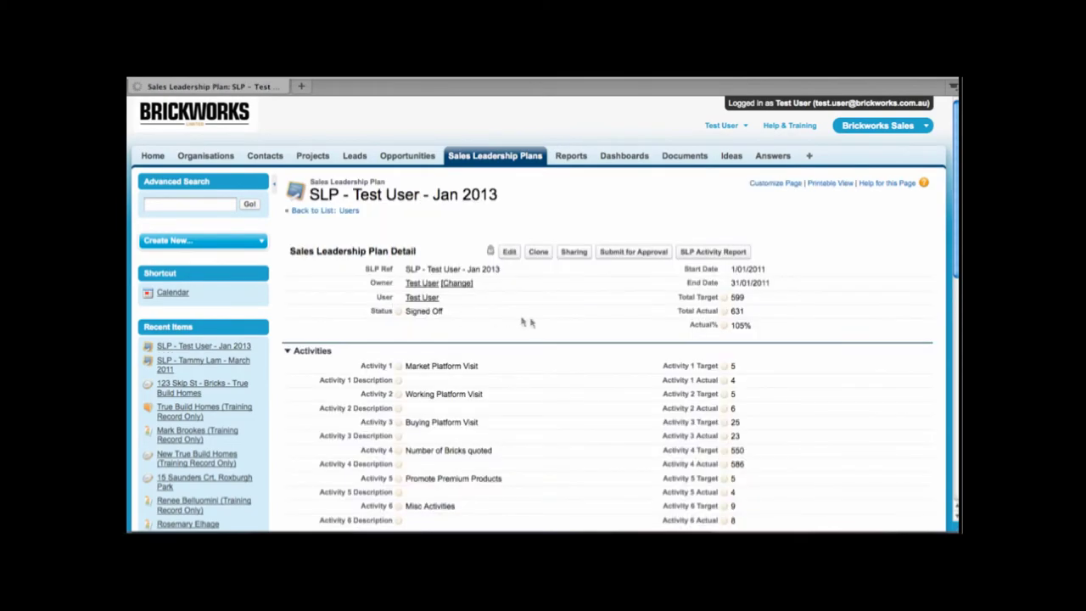
scroll(531, 323, "down", 15)
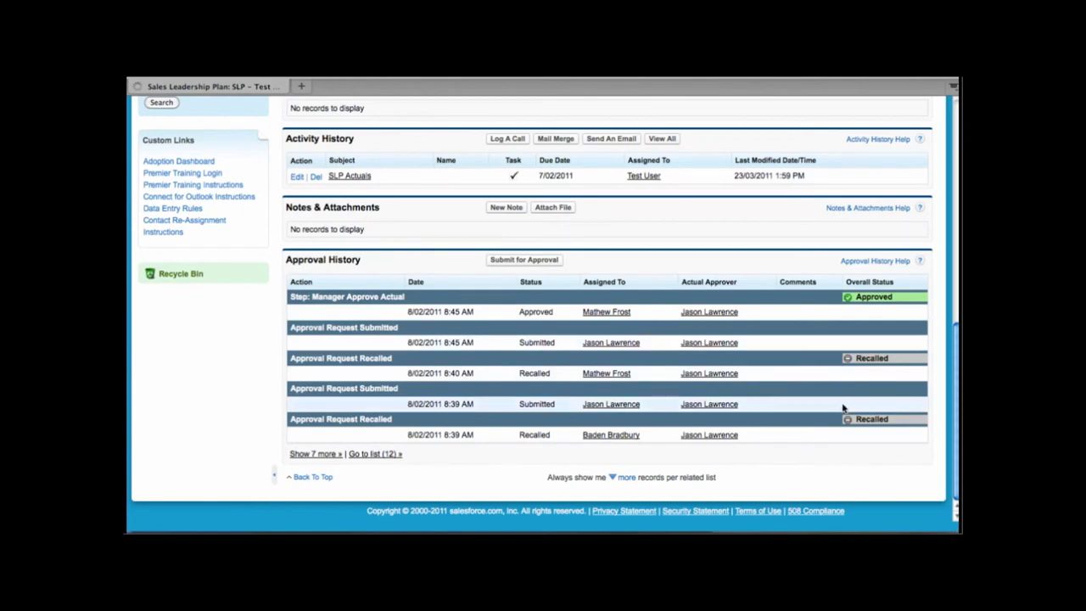
scroll(840, 339, "up", 15)
scroll(839, 339, "down", 15)
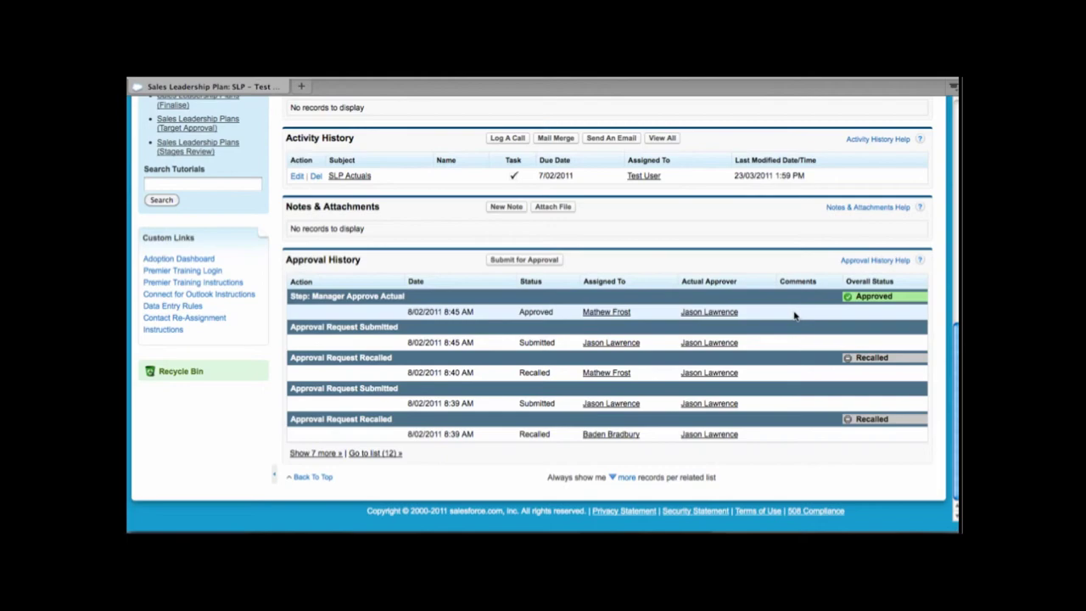
scroll(794, 315, "up", 15)
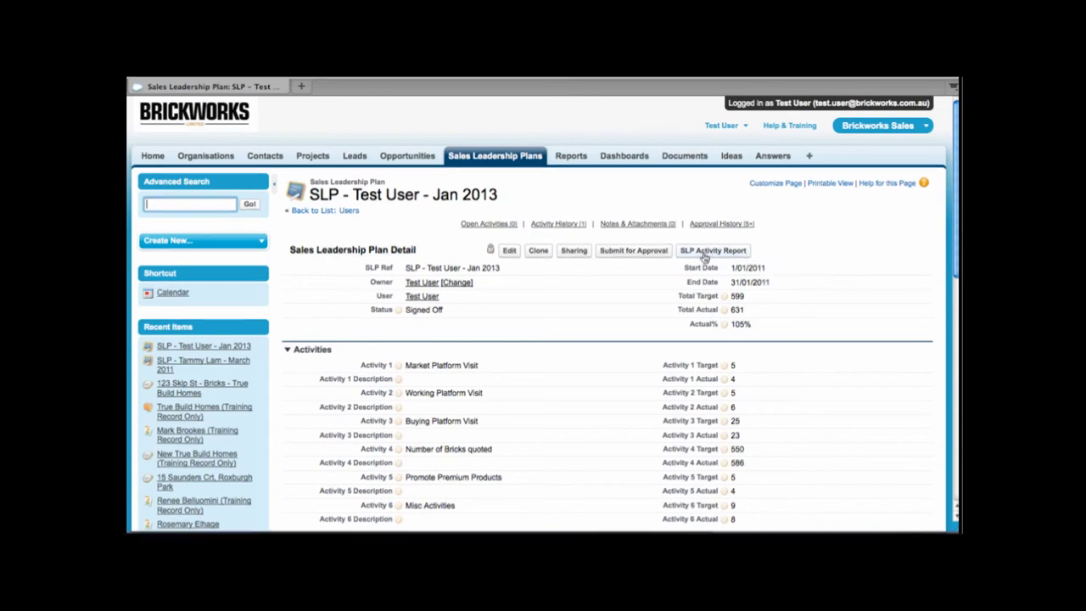
Step: Run the plan's SLP Activity Report, then go back to the Sales Leadership Plans list
left_click(709, 251)
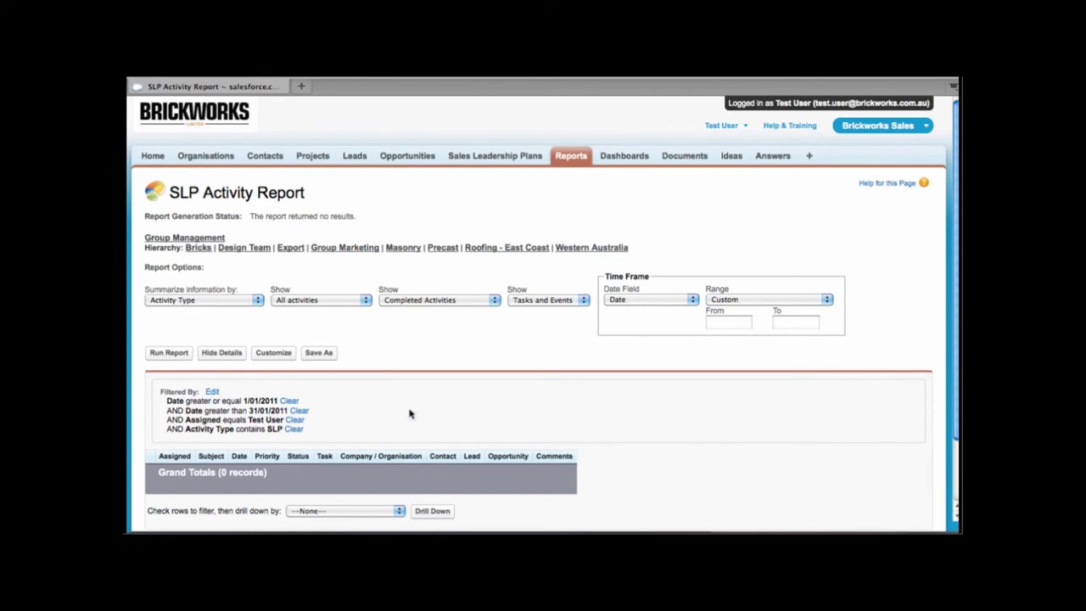
left_click(509, 159)
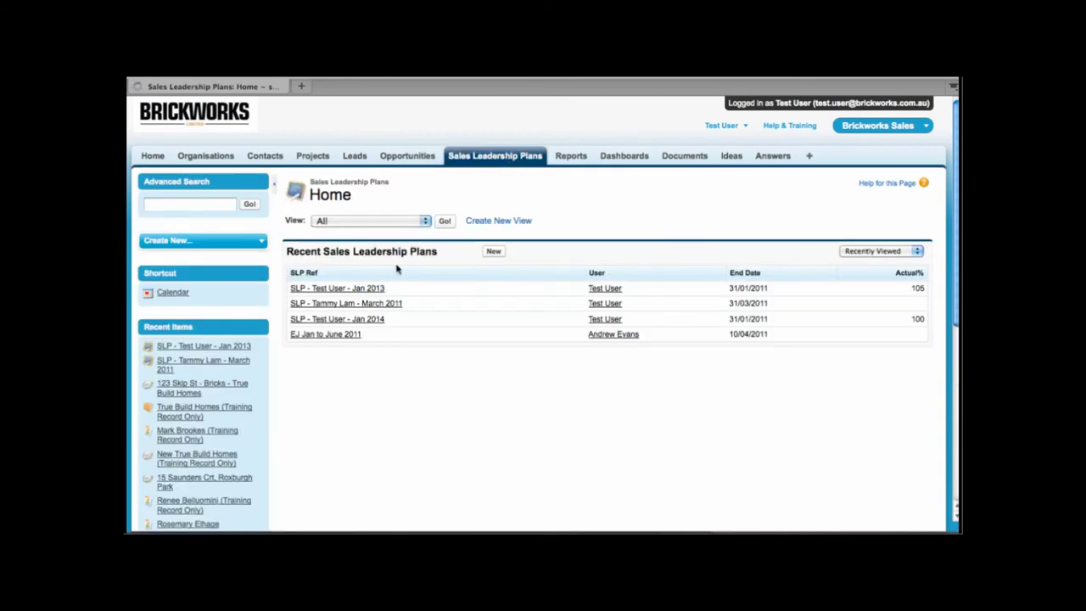
Step: Reopen the Jan 2013 plan and review its six activities' targets and actuals
left_click(376, 293)
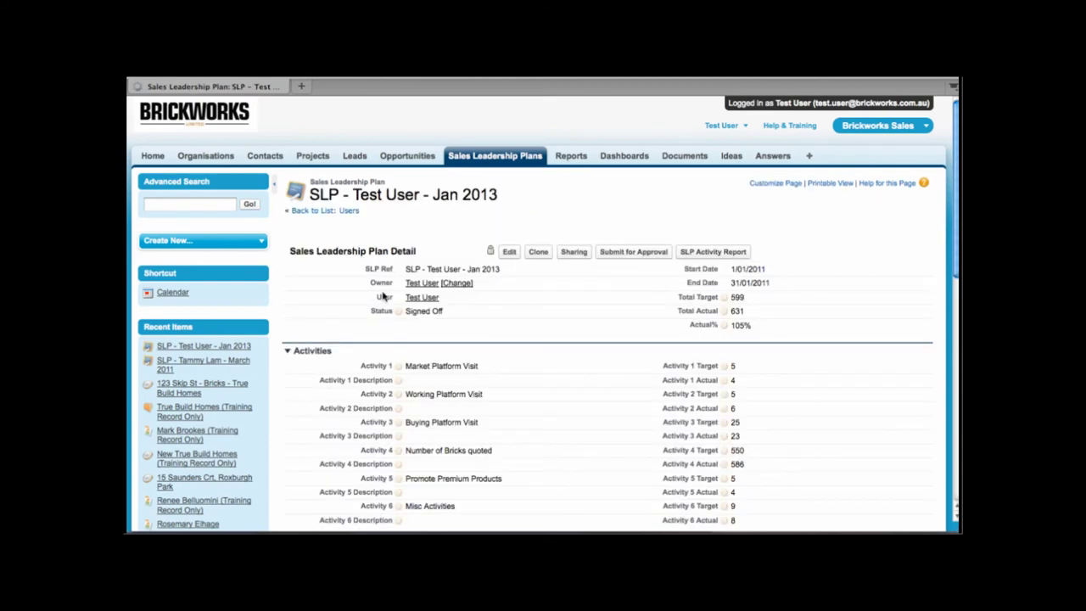
scroll(713, 413, "down", 5)
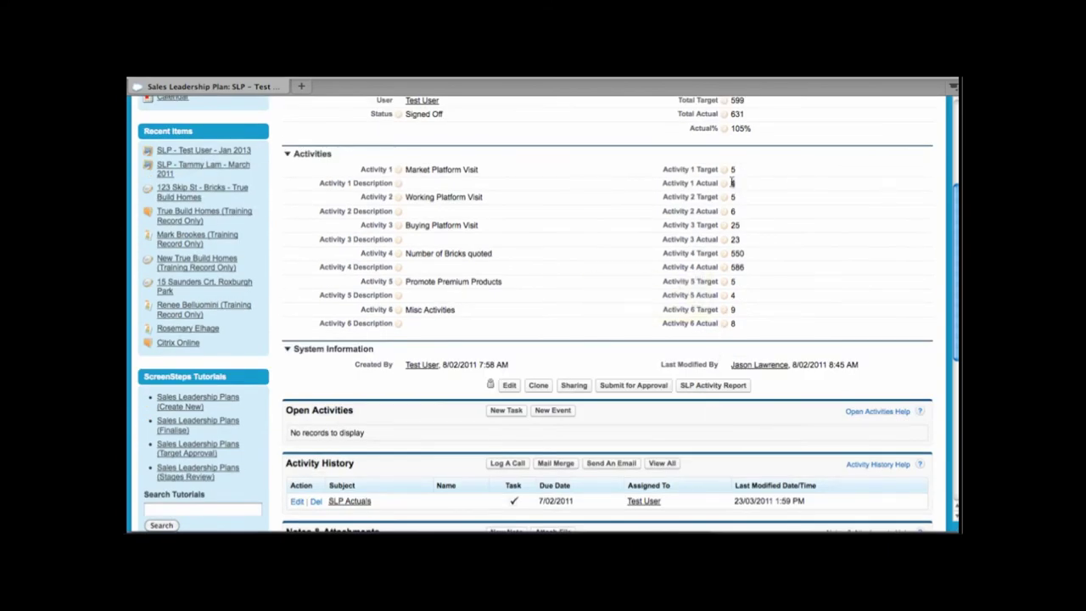
scroll(733, 212, "up", 1)
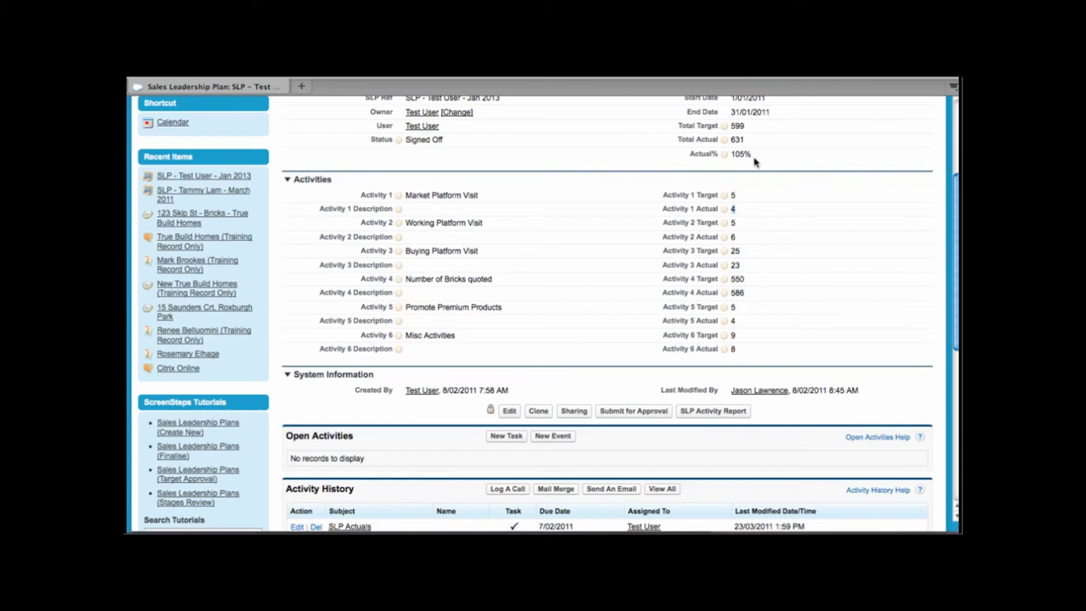
scroll(755, 161, "up", 4)
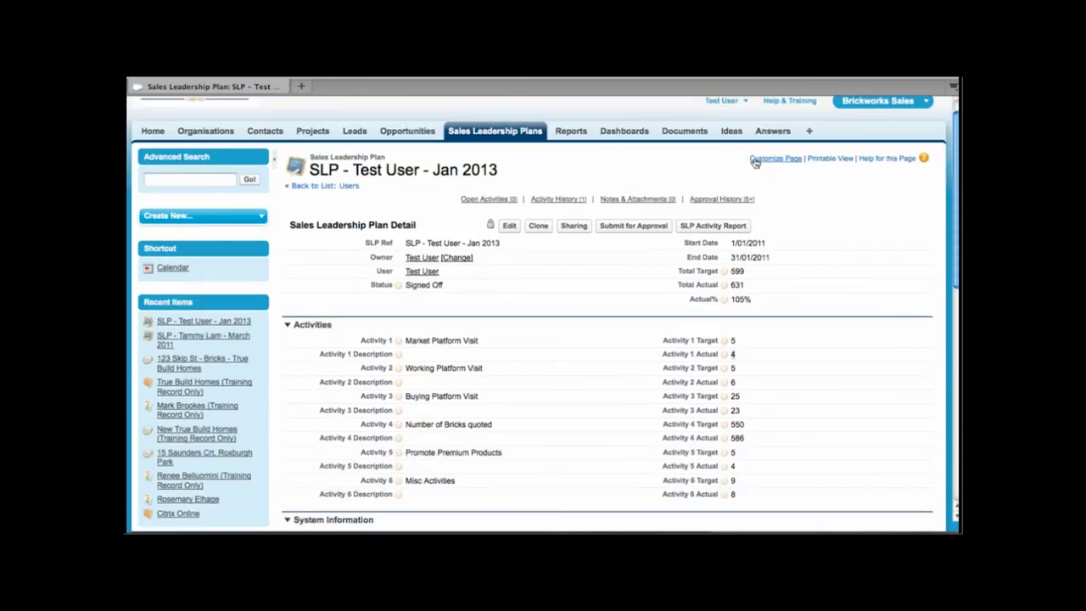